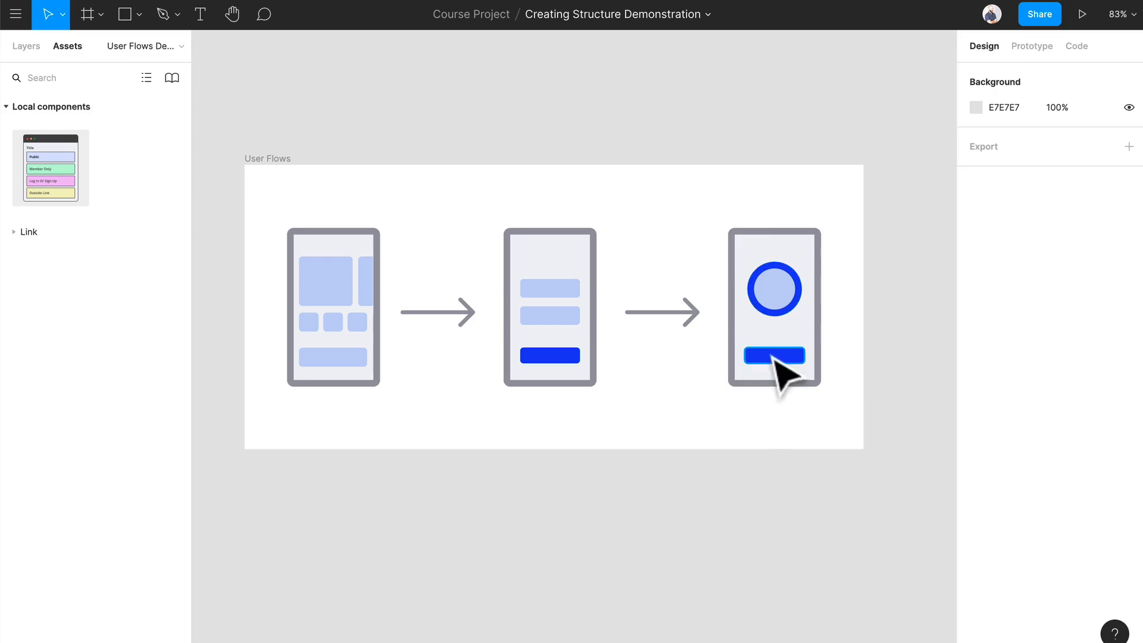
Show the file's layer list and examine the shapes that make up the phone screens in the User Flows frame
{"action": "left_click", "coordinate": [772, 355]}
{"action": "left_click", "coordinate": [776, 306]}
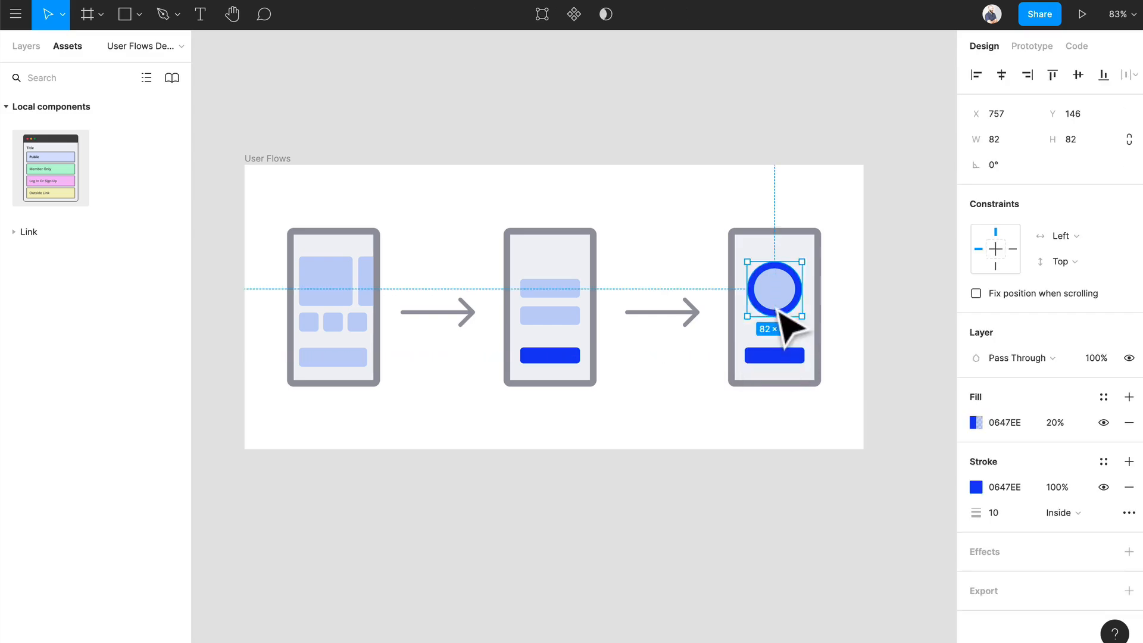
{"action": "left_click", "coordinate": [26, 47]}
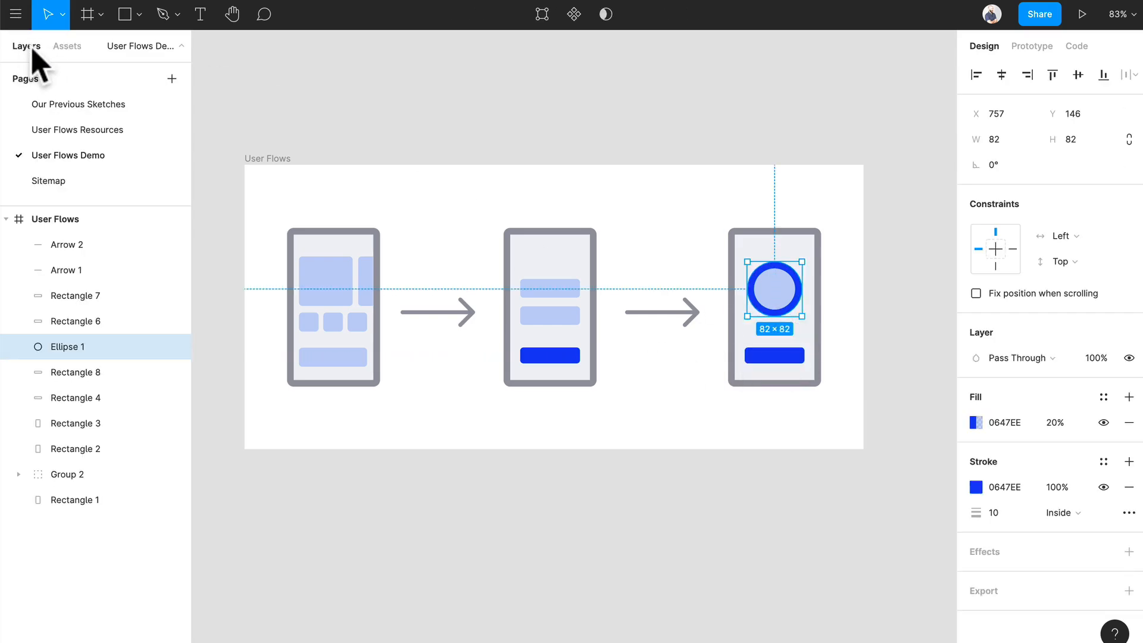
{"action": "left_click", "coordinate": [324, 331]}
{"action": "left_click", "coordinate": [543, 296]}
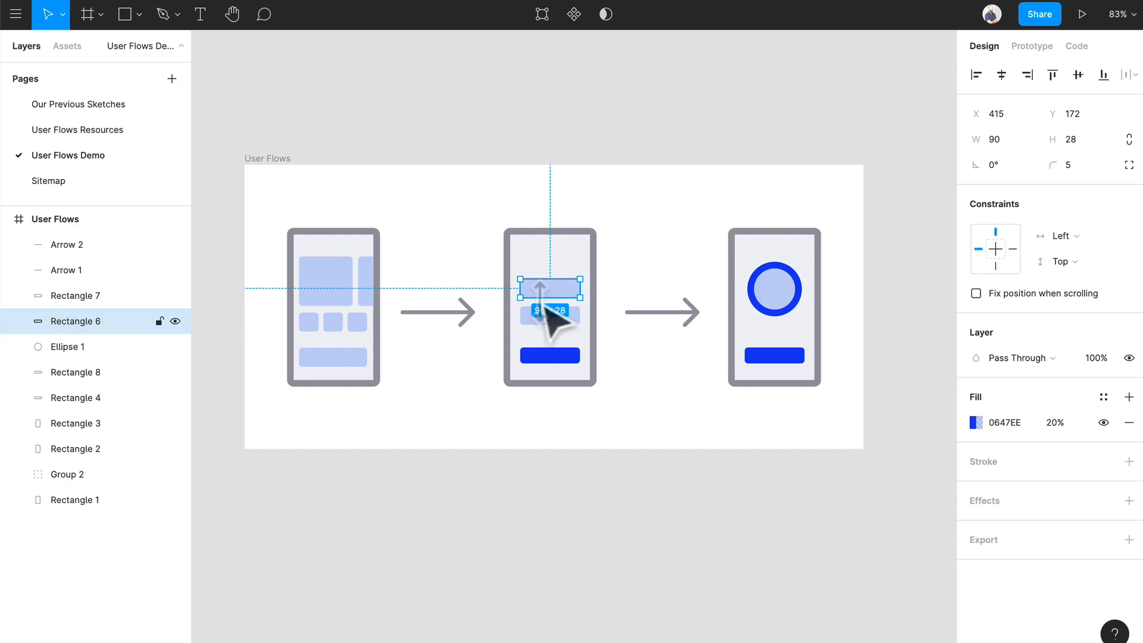
{"action": "left_click", "coordinate": [796, 311]}
{"action": "left_click", "coordinate": [775, 355]}
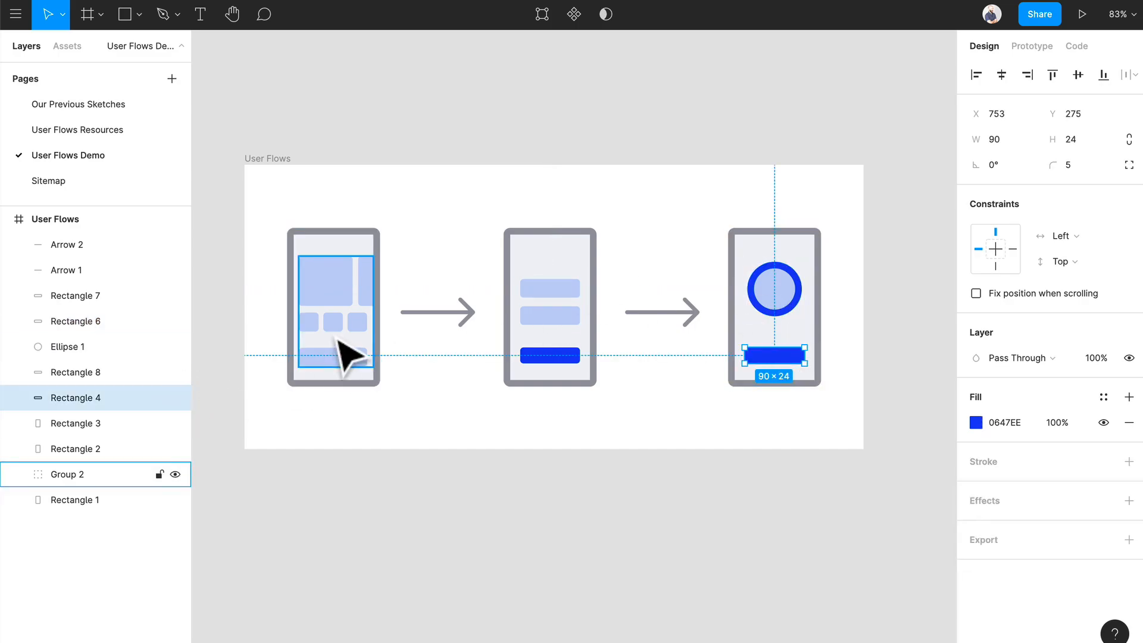
{"action": "left_click", "coordinate": [342, 307]}
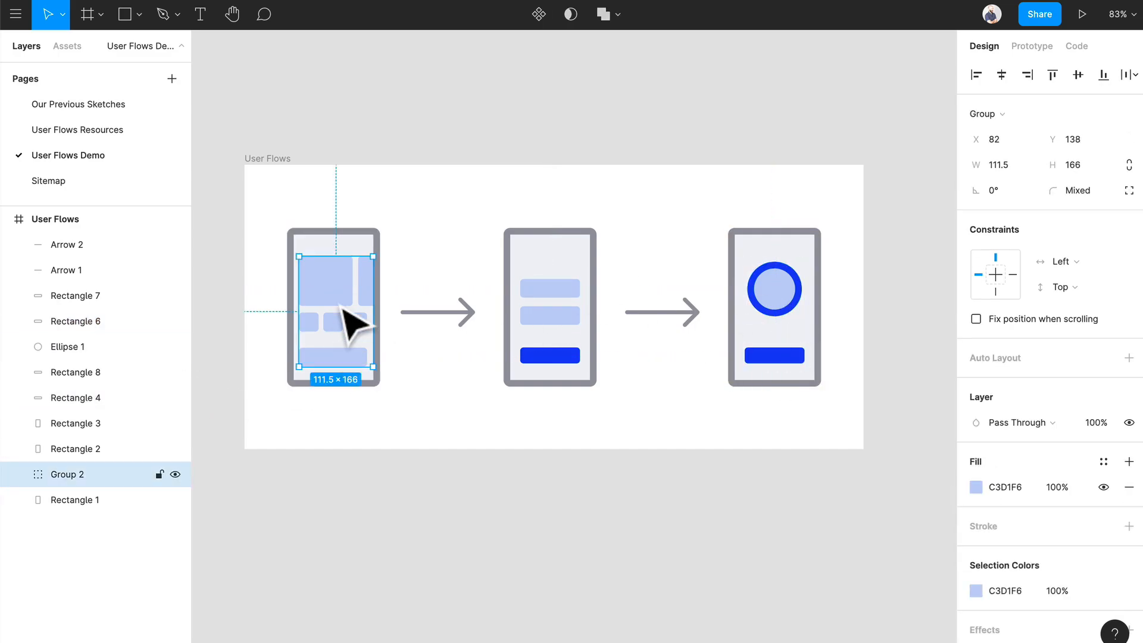
{"action": "scroll", "coordinate": [339, 306], "scroll_direction": "up", "scroll_amount": 3}
{"action": "scroll", "coordinate": [339, 306], "scroll_direction": "left", "scroll_amount": 3}
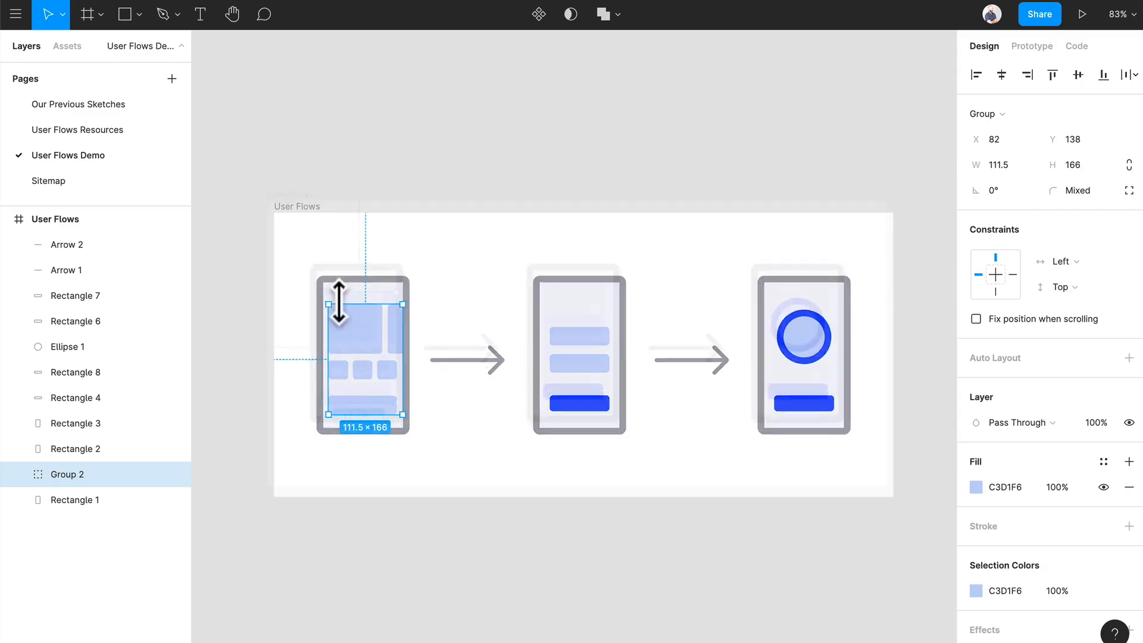
{"action": "left_click", "coordinate": [505, 376]}
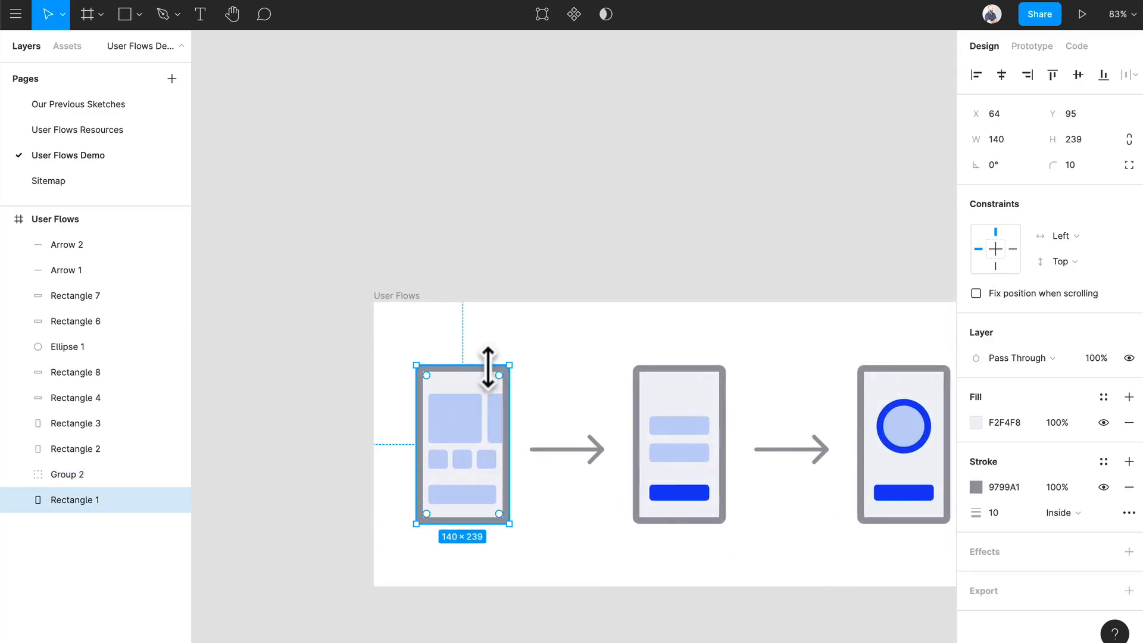
Duplicate the User Flows frame above the original and rename the copy Components
{"action": "scroll", "coordinate": [408, 323], "scroll_direction": "down", "scroll_amount": 5}
{"action": "left_click_drag", "start_coordinate": [411, 304], "coordinate": [429, 57]}
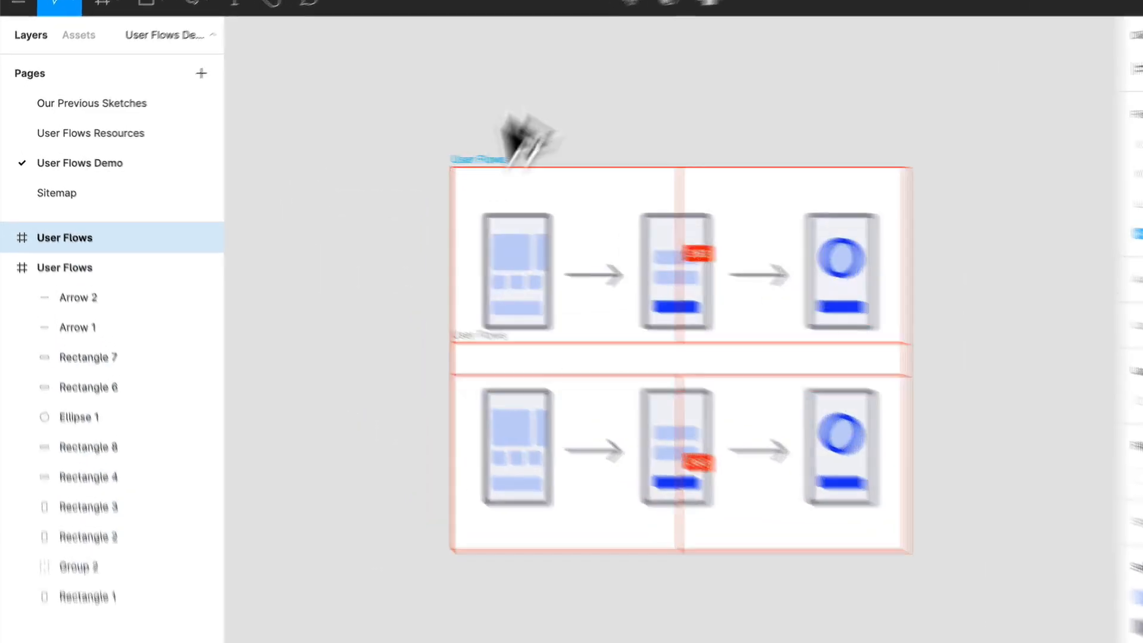
{"action": "left_click_drag", "start_coordinate": [601, 37], "coordinate": [597, 38]}
{"action": "key", "text": "ctrl+r"}
{"action": "type", "text": "C"}
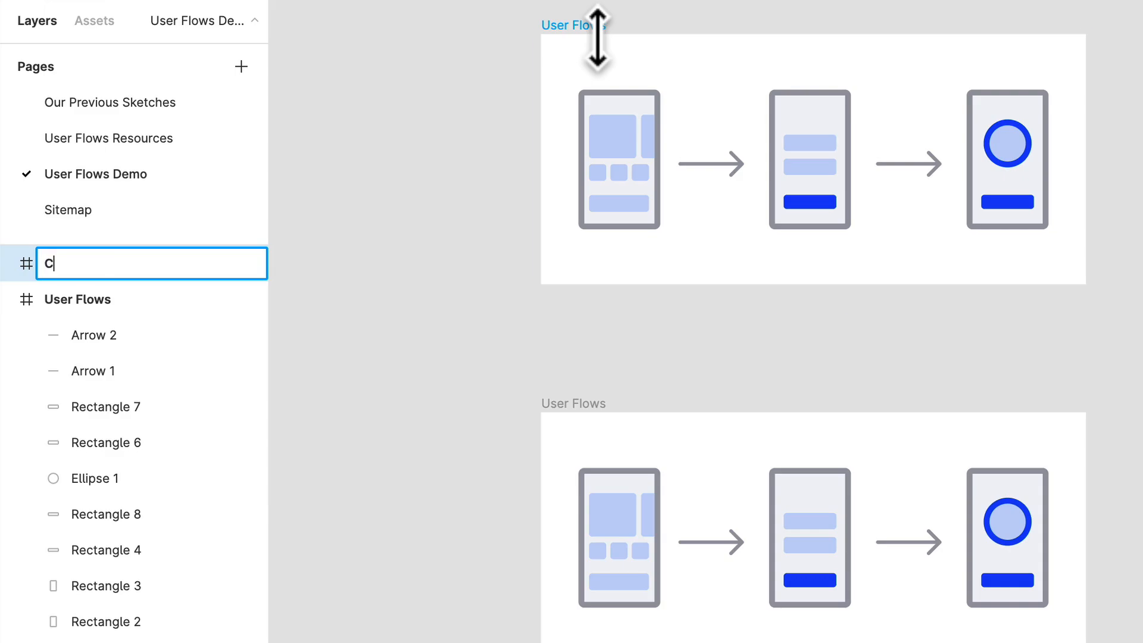
{"action": "type", "text": "ompo"}
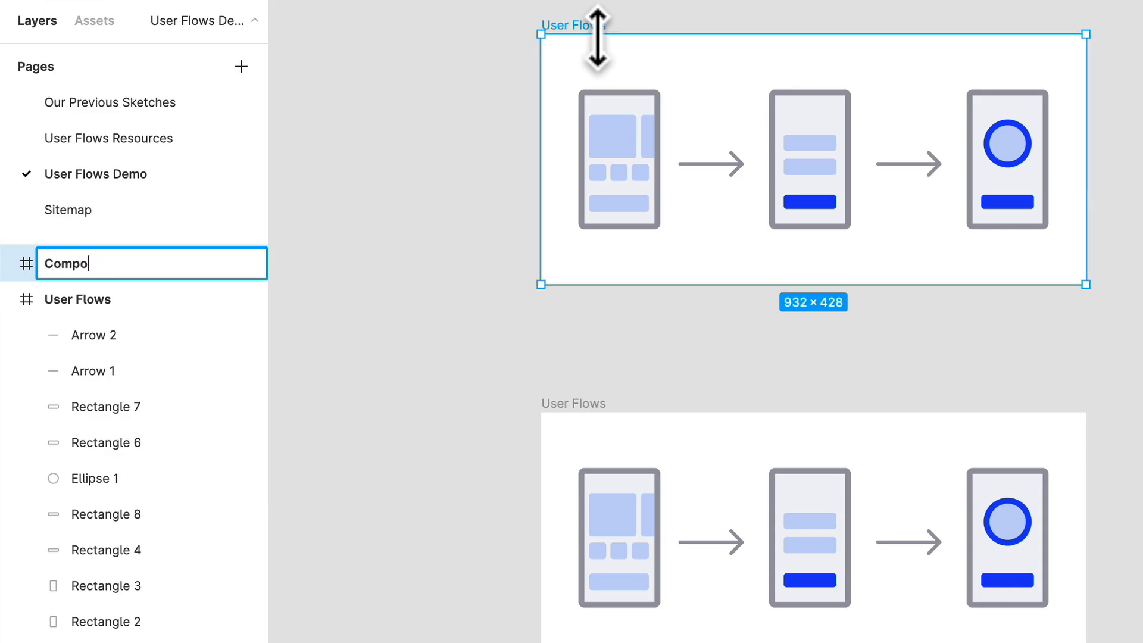
{"action": "type", "text": "nents"}
{"action": "key", "text": "Return"}
{"action": "key", "text": "Escape"}
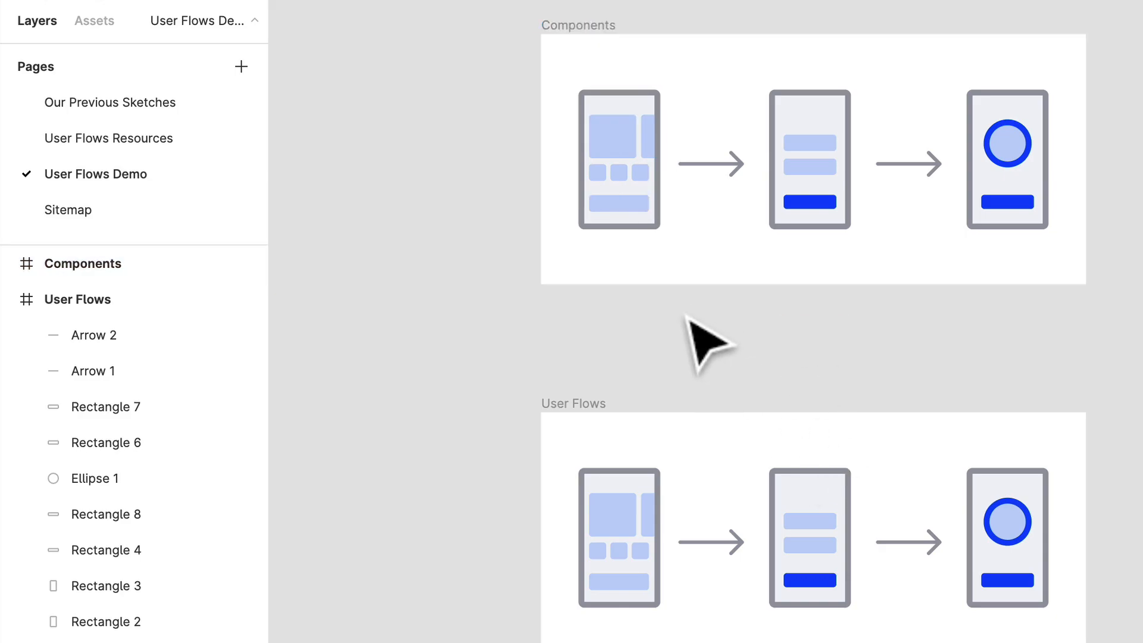
In the Components frame, move the content blocks out of the first phone and the two light blue fields out of the second phone
{"action": "scroll", "coordinate": [686, 317], "scroll_direction": "up", "scroll_amount": 2}
{"action": "scroll", "coordinate": [686, 318], "scroll_direction": "up", "scroll_amount": 3, "text": "ctrl"}
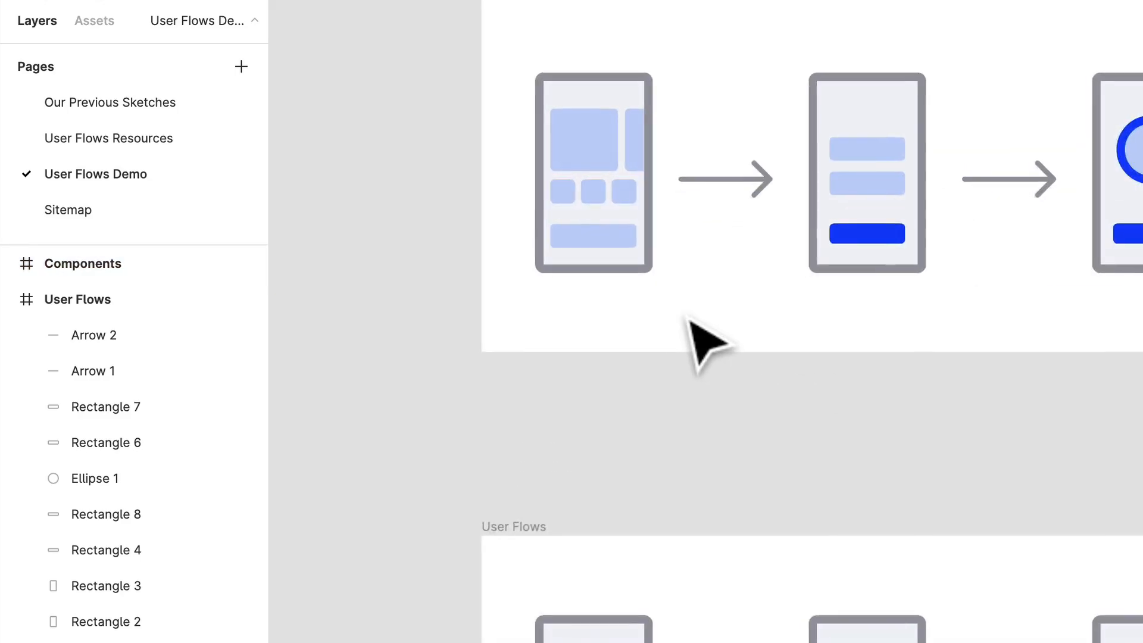
{"action": "scroll", "coordinate": [686, 317], "scroll_direction": "up", "scroll_amount": 4}
{"action": "left_click", "coordinate": [643, 309]}
{"action": "left_click_drag", "start_coordinate": [640, 334], "coordinate": [794, 416]}
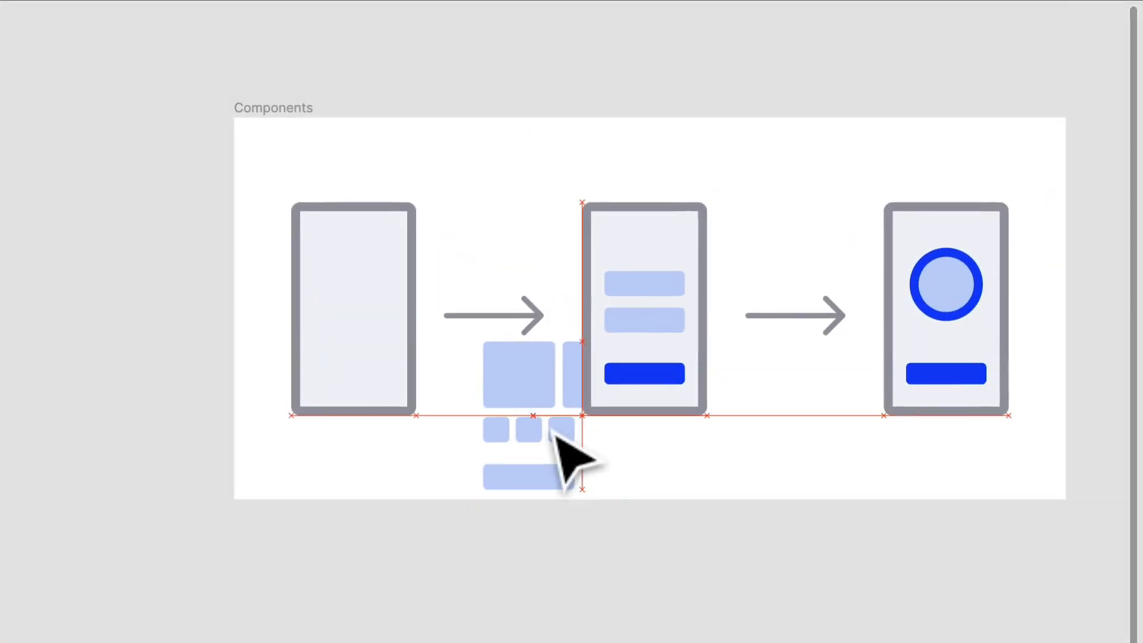
{"action": "left_click_drag", "start_coordinate": [650, 319], "coordinate": [794, 443]}
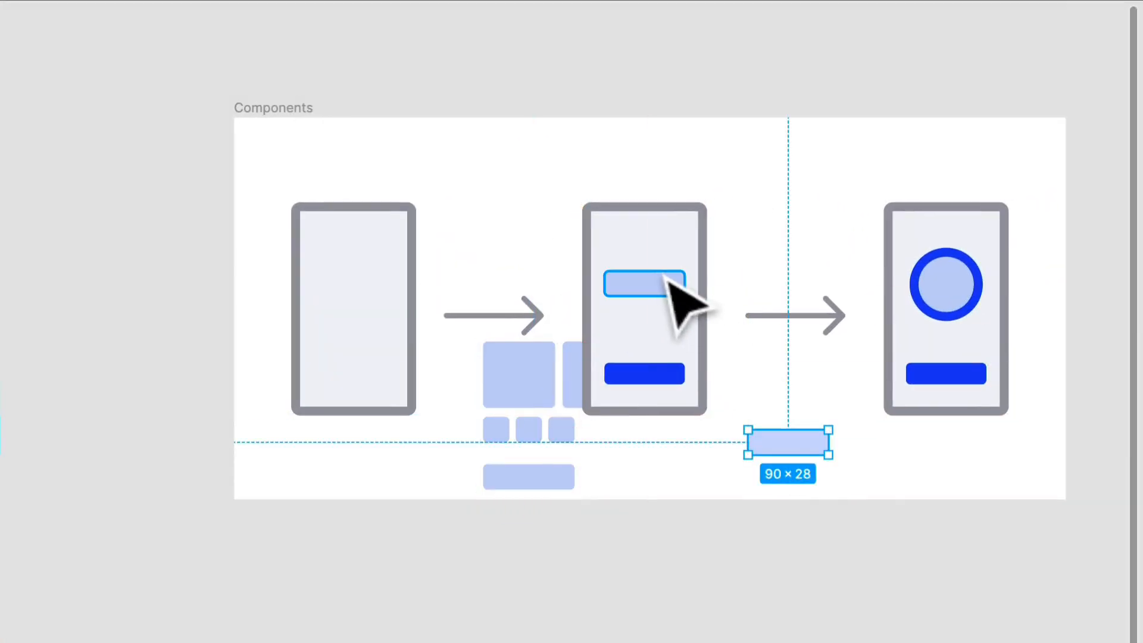
{"action": "left_click_drag", "start_coordinate": [665, 283], "coordinate": [809, 404]}
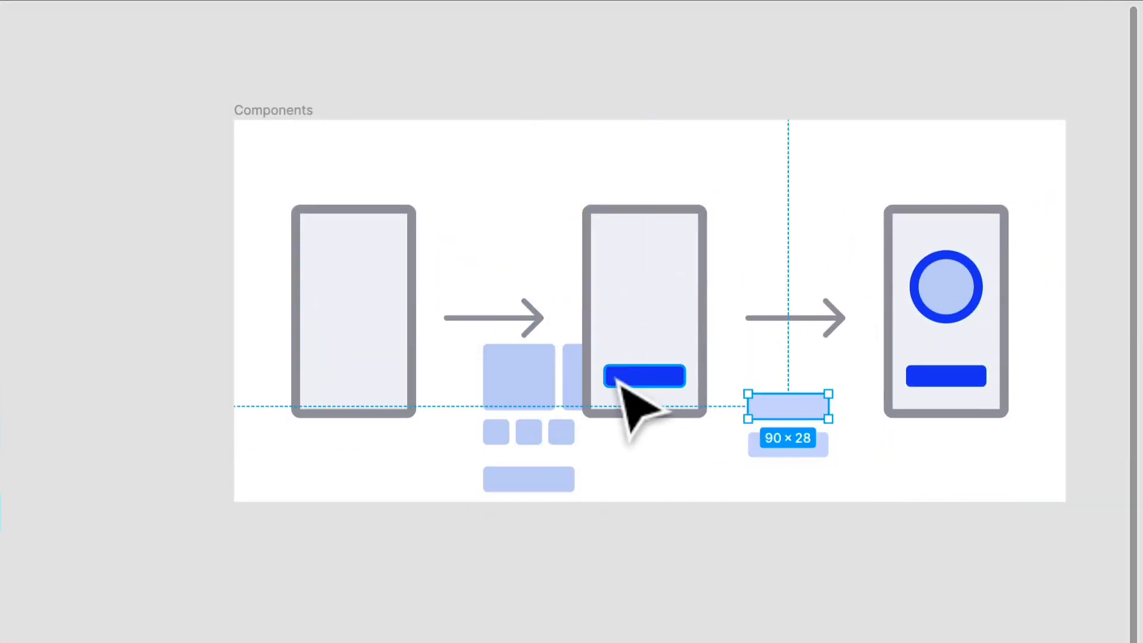
Move the blue button out of the second phone, then delete that phone's outline and the second arrow
{"action": "left_click_drag", "start_coordinate": [623, 373], "coordinate": [723, 472]}
{"action": "left_click", "coordinate": [663, 357]}
{"action": "key", "text": "Delete"}
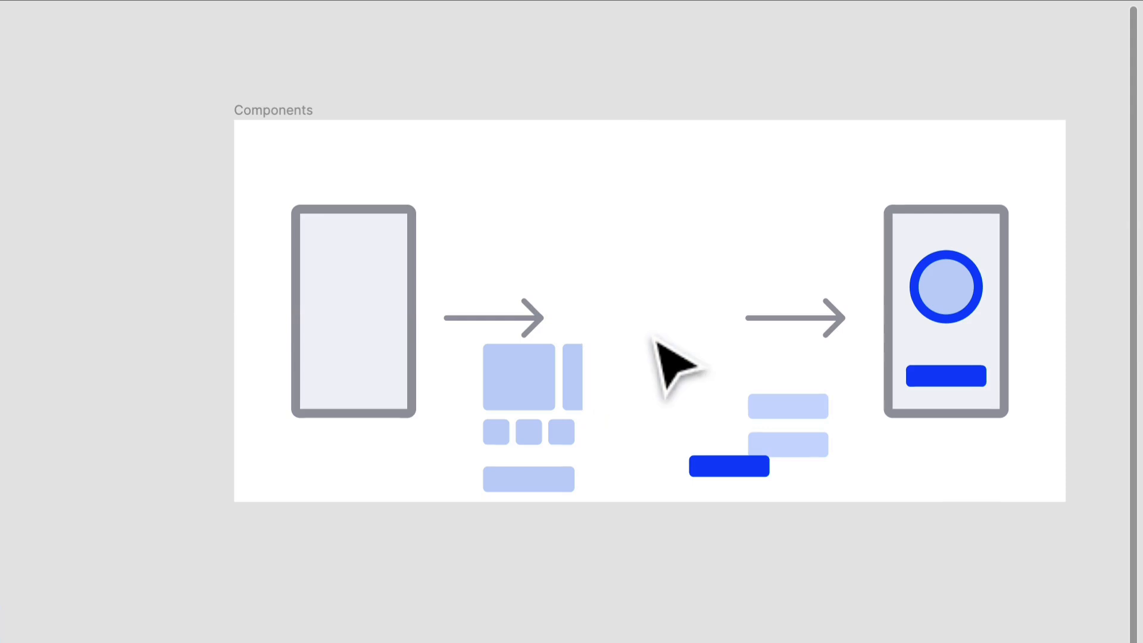
{"action": "left_click", "coordinate": [815, 318]}
{"action": "key", "text": "Delete"}
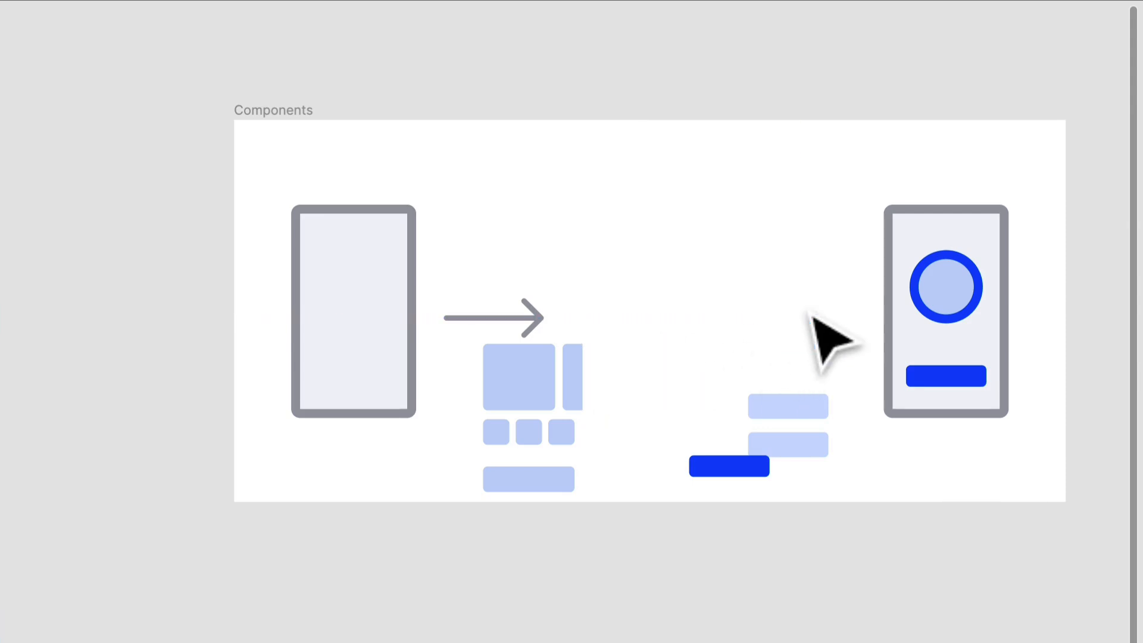
Move the circle out of the third phone and delete that phone's blue button and outline
{"action": "left_click_drag", "start_coordinate": [950, 300], "coordinate": [644, 407]}
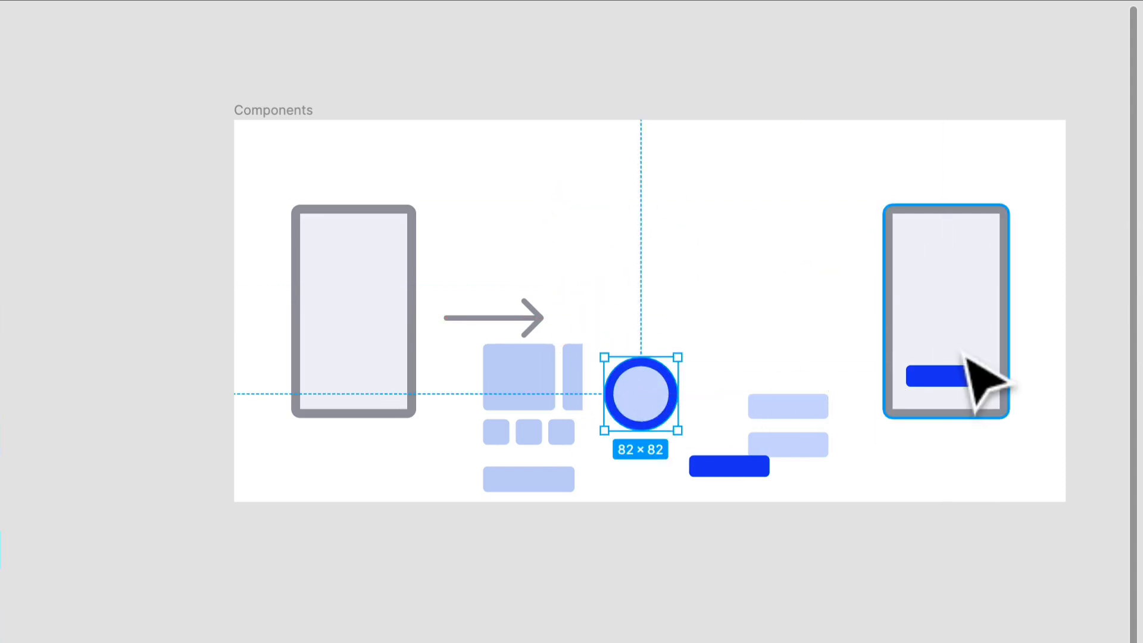
{"action": "left_click", "coordinate": [957, 381]}
{"action": "key", "text": "Delete"}
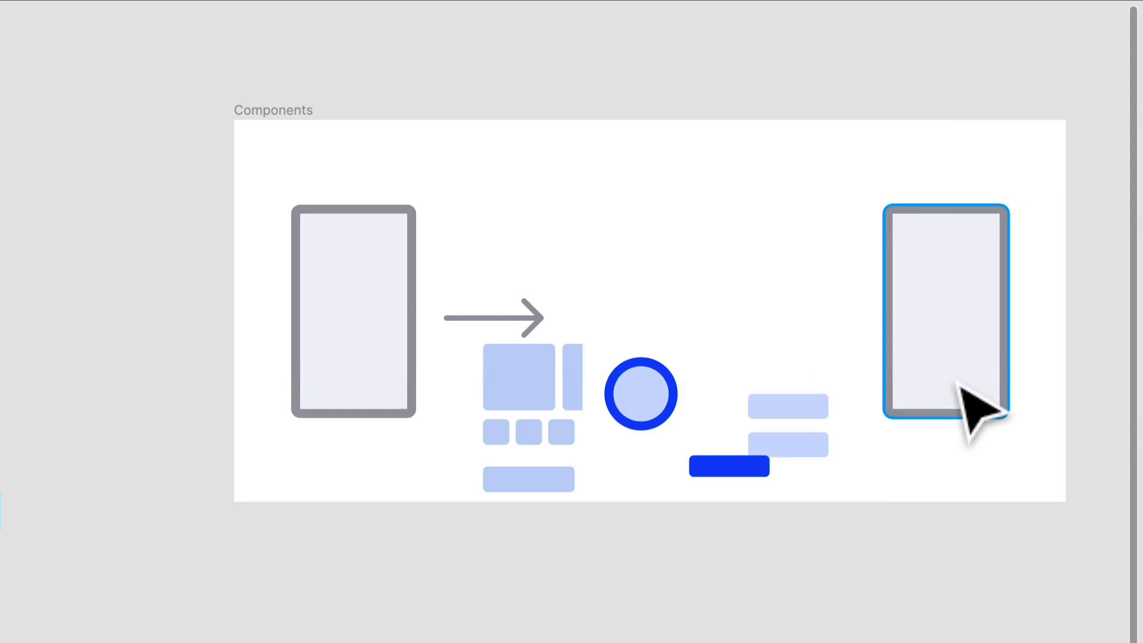
{"action": "left_click", "coordinate": [965, 416]}
{"action": "key", "text": "Delete"}
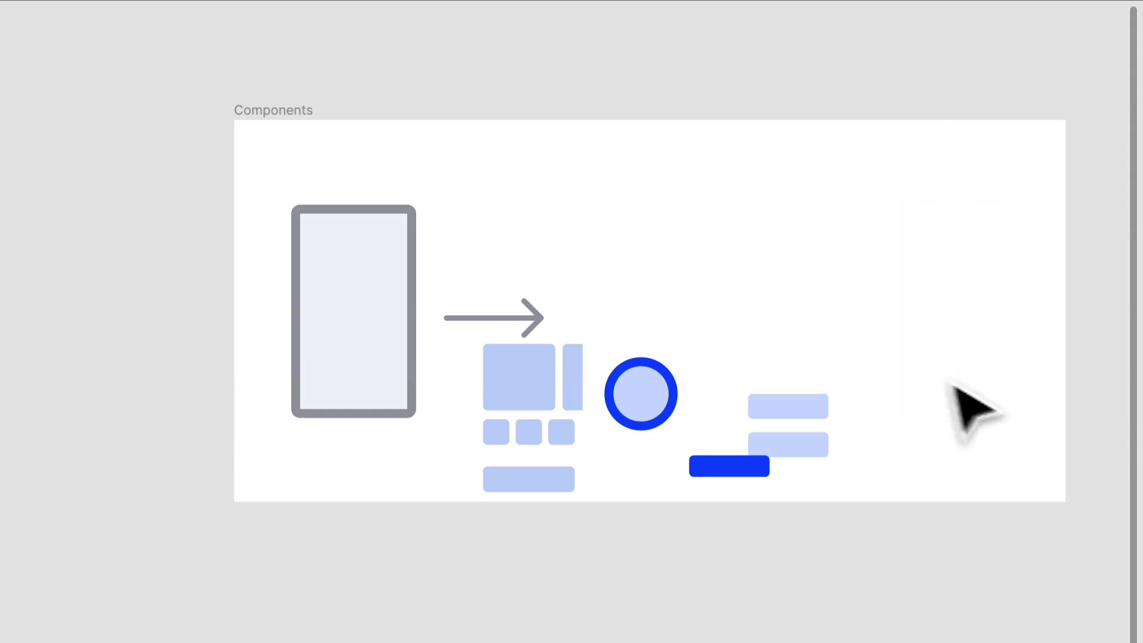
Delete the narrow cropped rectangle beside the large light blue square
{"action": "left_click", "coordinate": [539, 452]}
{"action": "left_click", "coordinate": [689, 308]}
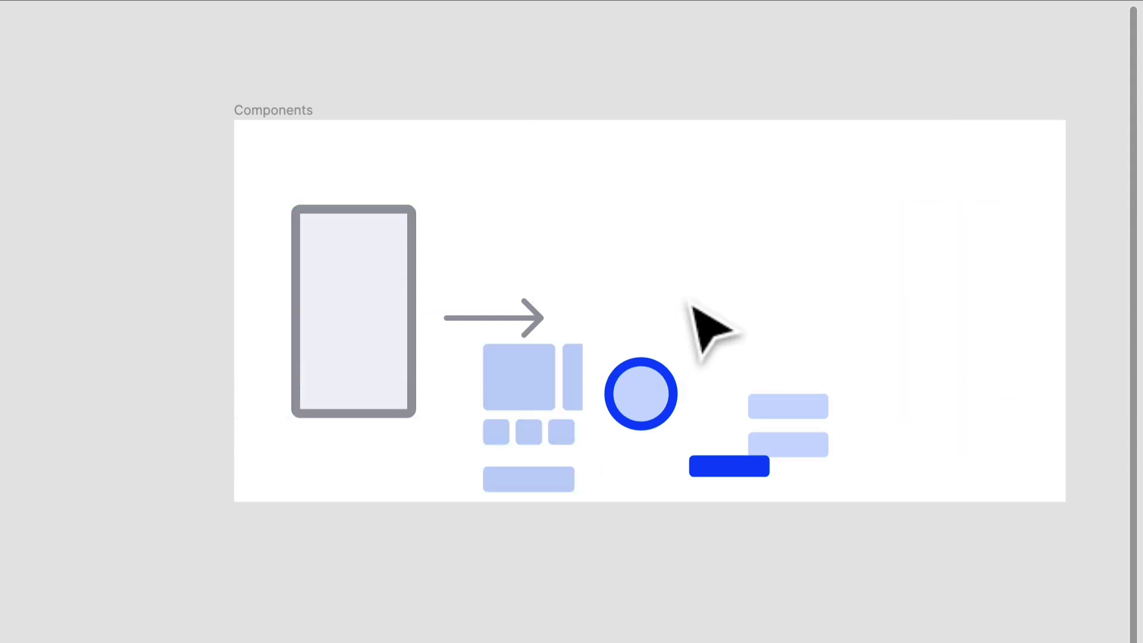
{"action": "left_click", "coordinate": [575, 384]}
{"action": "key", "text": "Delete"}
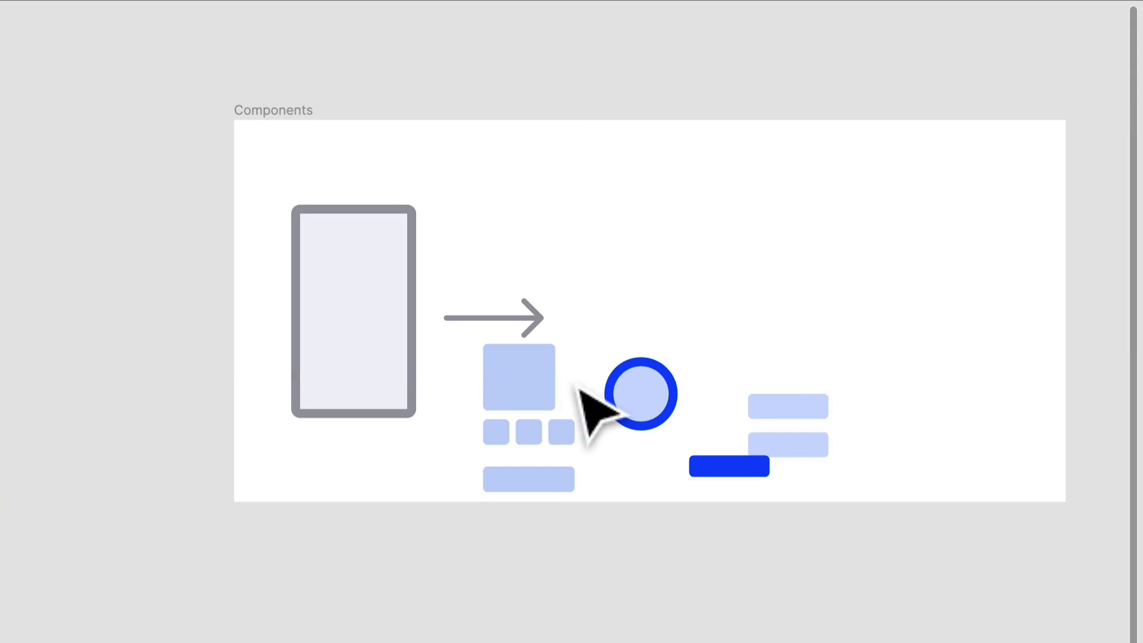
Delete the upper light blue field, move the remaining one up and place two thinner bars of the same width above it
{"action": "left_click", "coordinate": [806, 412]}
{"action": "key", "text": "Delete"}
{"action": "left_click_drag", "start_coordinate": [809, 437], "coordinate": [717, 179]}
{"action": "scroll", "coordinate": [712, 288], "scroll_direction": "up", "scroll_amount": 3}
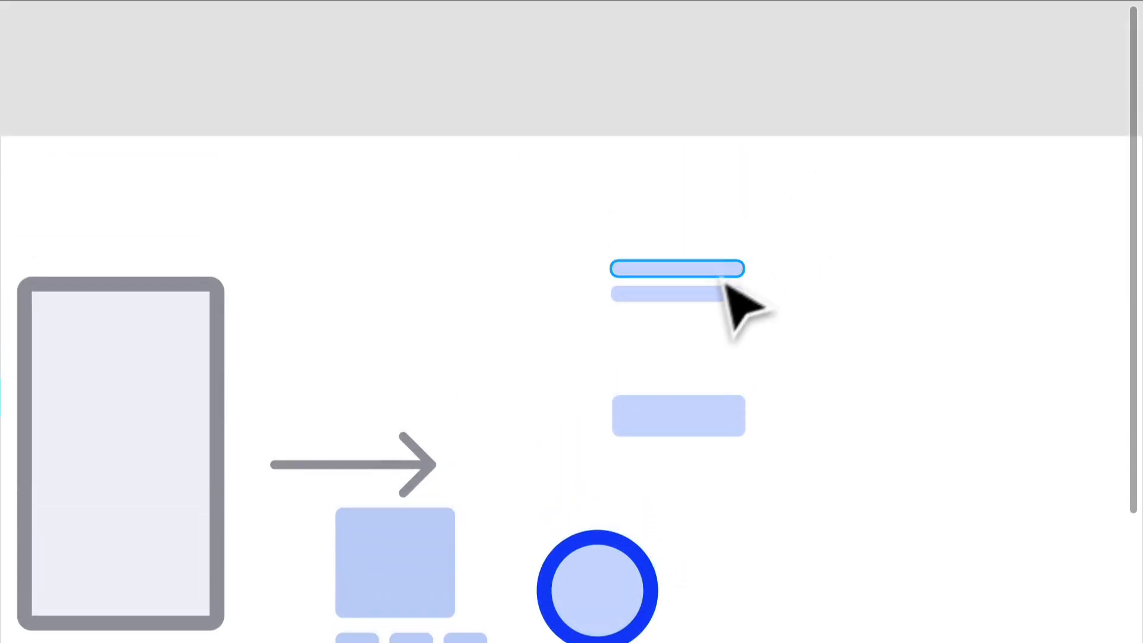
Add three 4 px high text lines above the two thin bars, each line shorter than the one above it
{"action": "left_click_drag", "start_coordinate": [716, 295], "coordinate": [719, 215]}
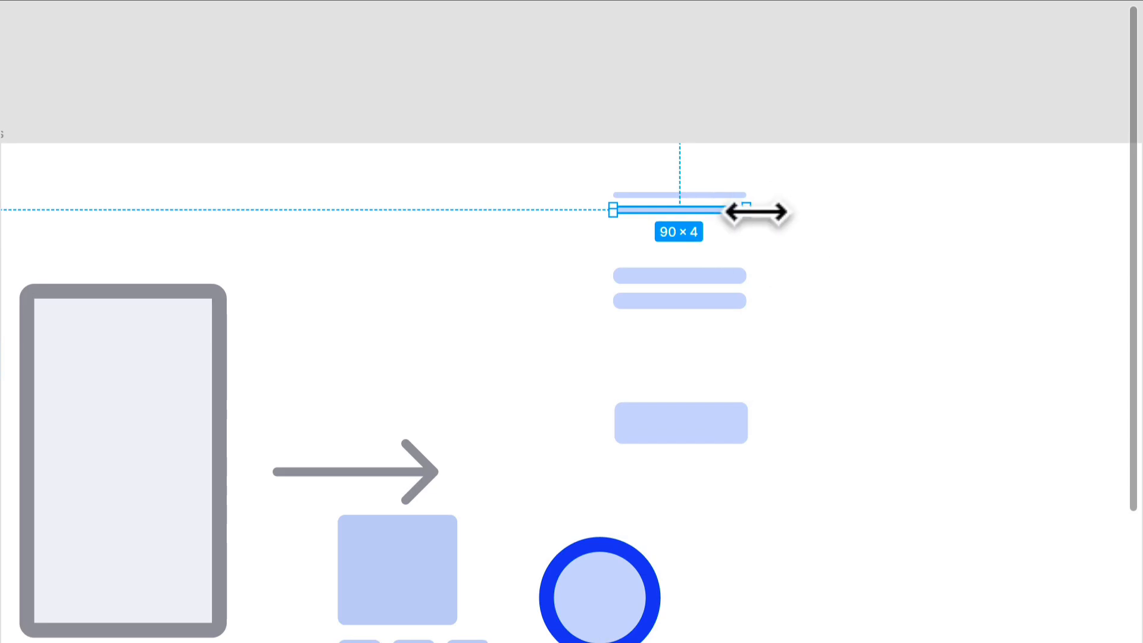
{"action": "left_click_drag", "start_coordinate": [755, 212], "coordinate": [700, 220]}
{"action": "left_click", "coordinate": [798, 267]}
{"action": "scroll", "coordinate": [723, 229], "scroll_direction": "down", "scroll_amount": 1}
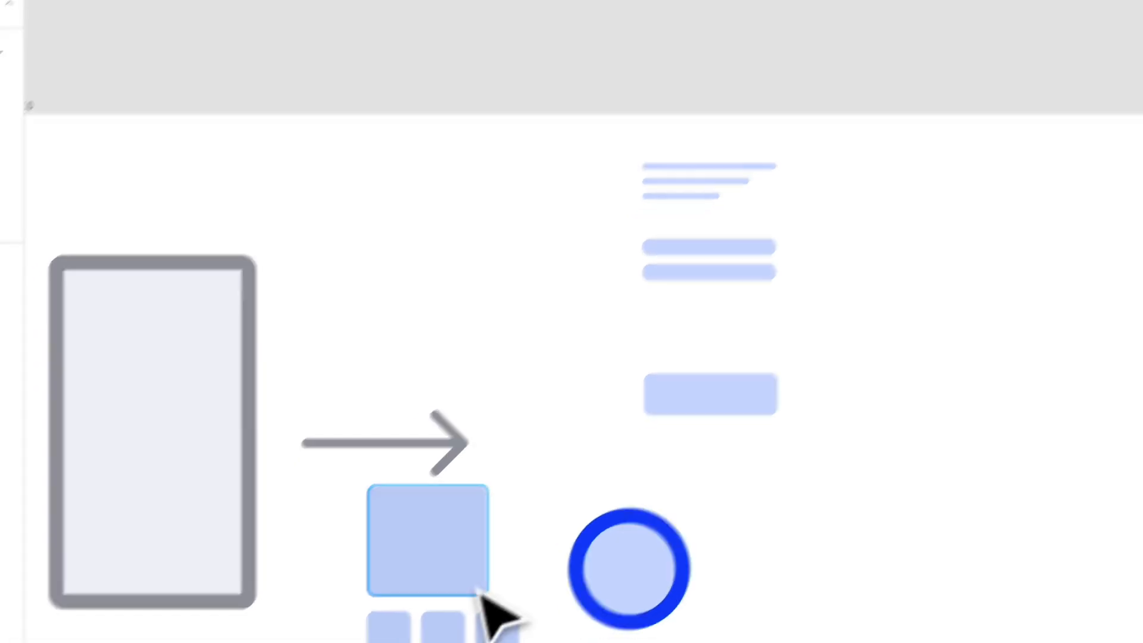
Rename the empty phone outline rectangle in the Components frame as Screen Background
{"action": "left_click", "coordinate": [99, 598]}
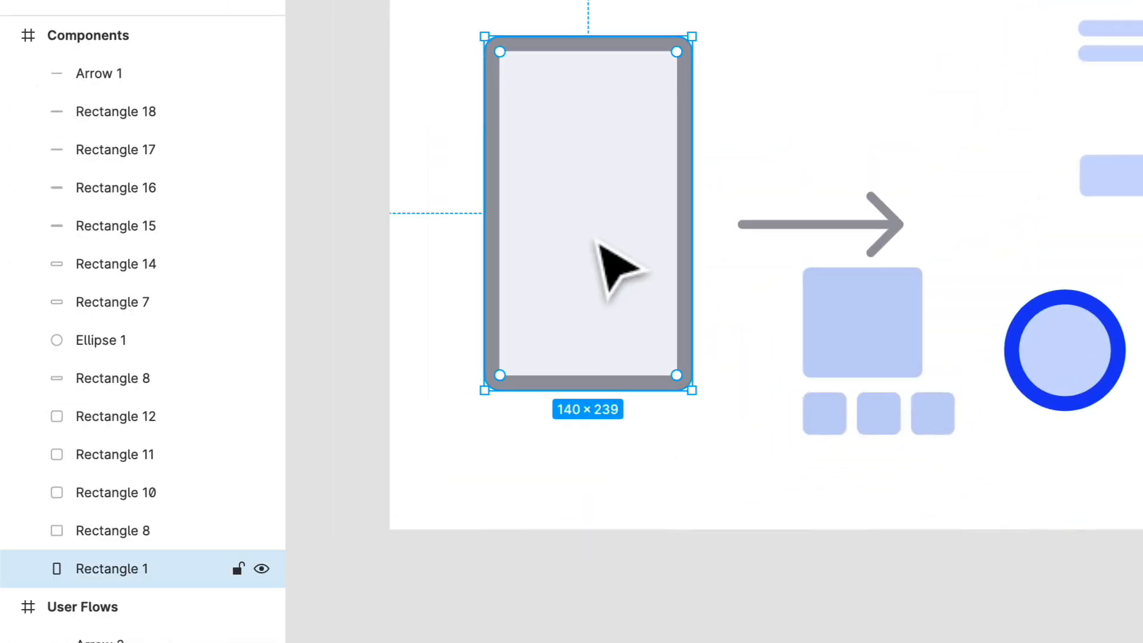
{"action": "key", "text": "ctrl+r"}
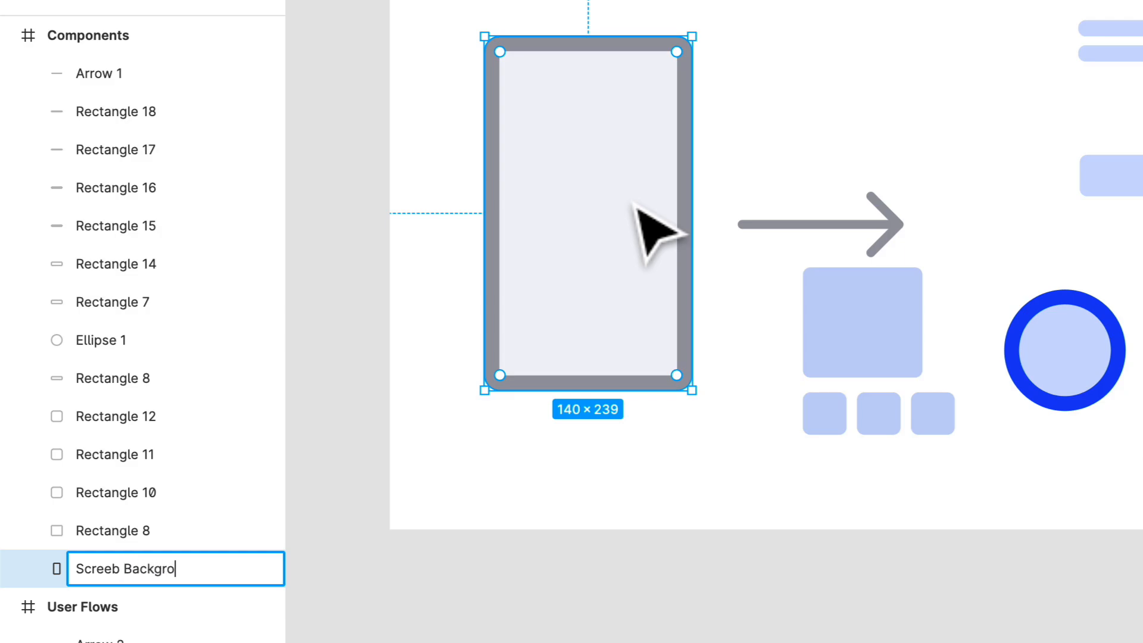
{"action": "type", "text": "Screeb Background"}
{"action": "key", "text": "Return"}
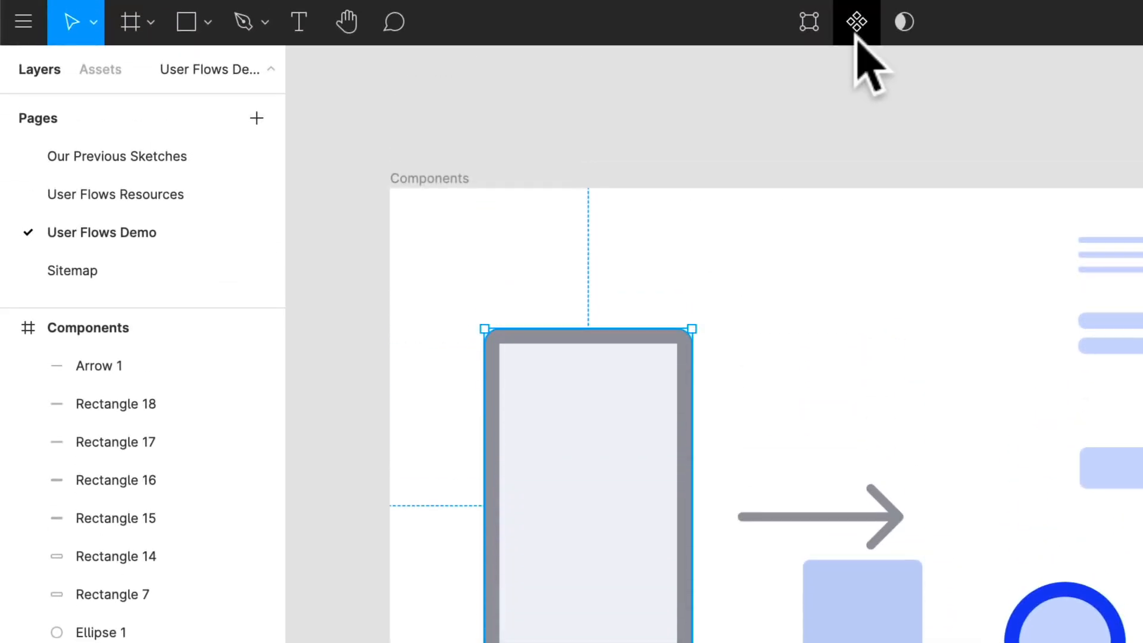
Convert the Screen Background shape into a component and place an instance of it level with the original at X 708
{"action": "left_click", "coordinate": [857, 23]}
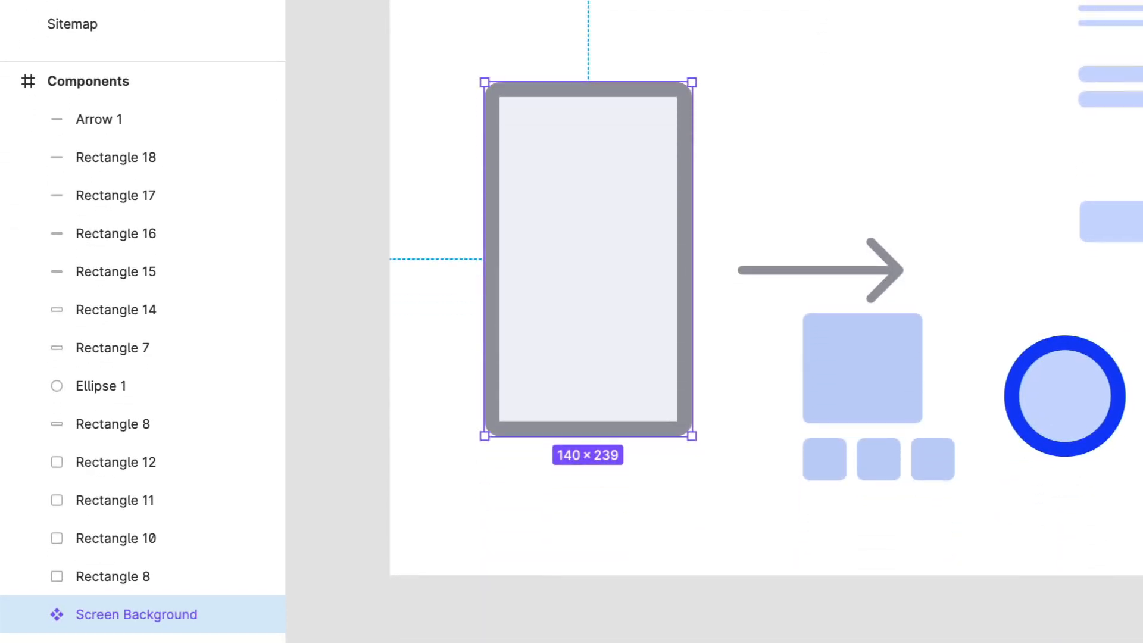
{"action": "key", "text": "super+z"}
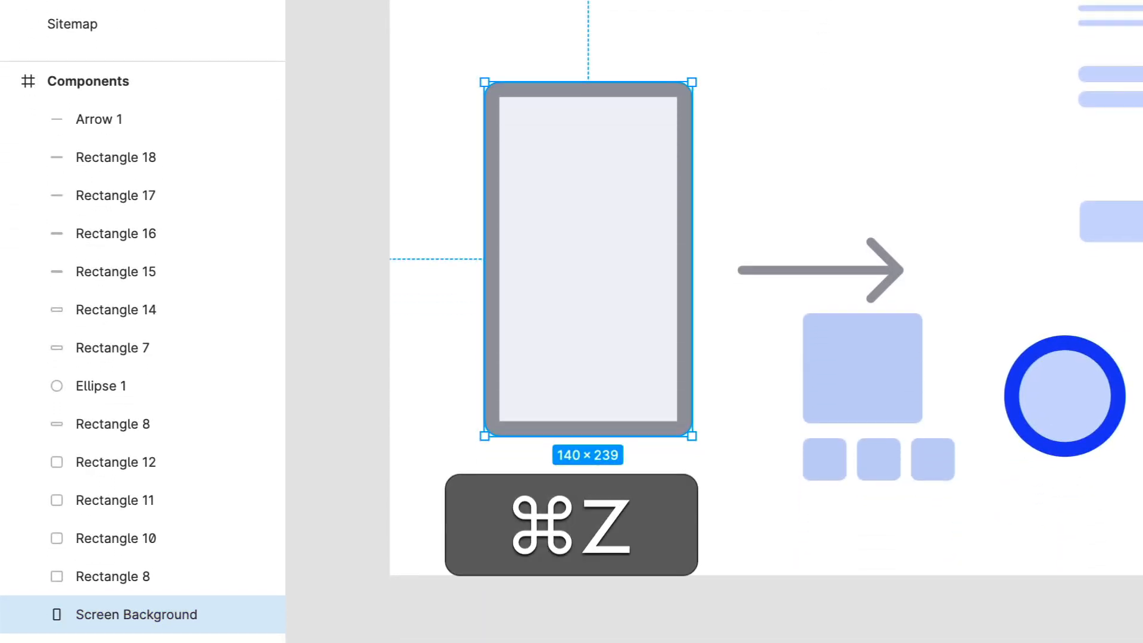
{"action": "key", "text": "alt+super+k"}
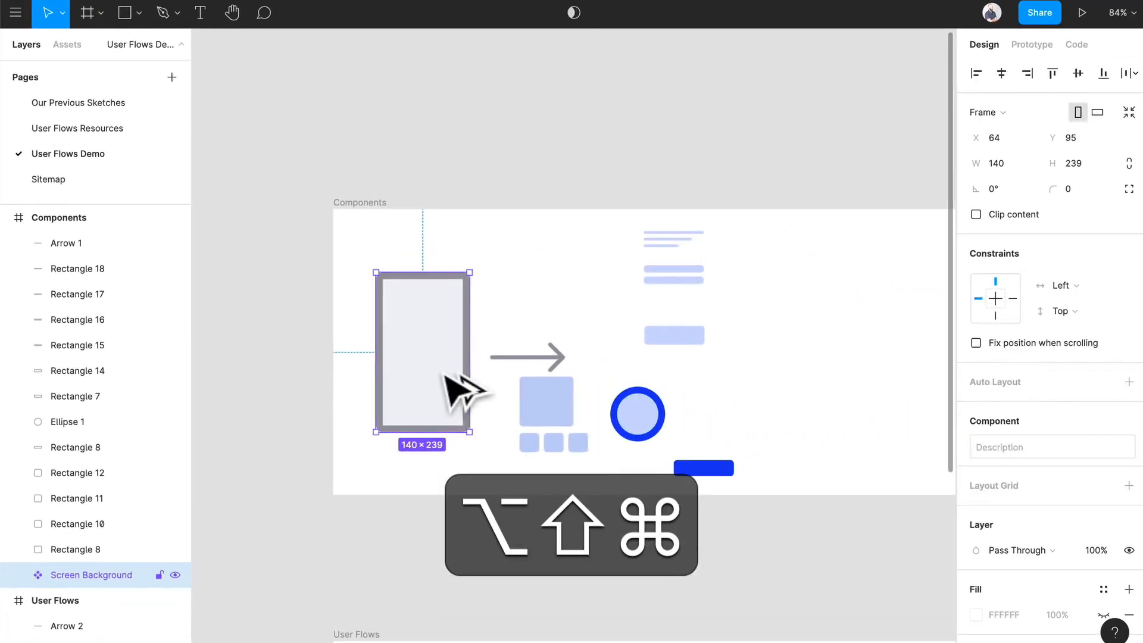
{"action": "left_click_drag", "start_coordinate": [463, 390], "coordinate": [869, 386]}
{"action": "scroll", "coordinate": [893, 403], "scroll_direction": "right", "scroll_amount": 3}
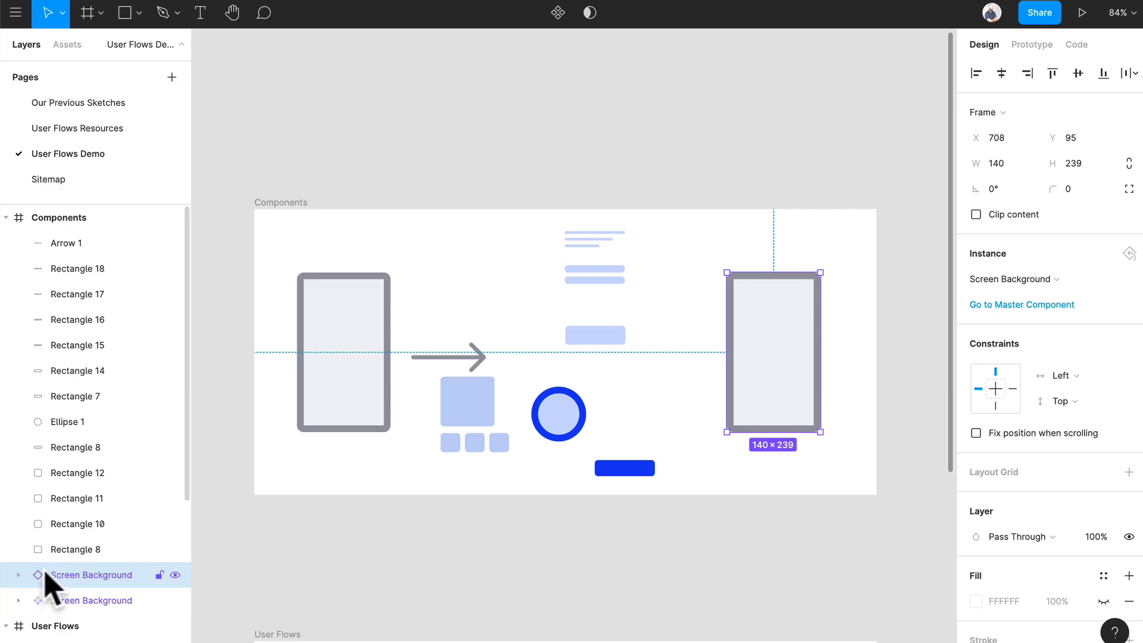
{"action": "scroll", "coordinate": [798, 357], "scroll_direction": "up", "scroll_amount": 5}
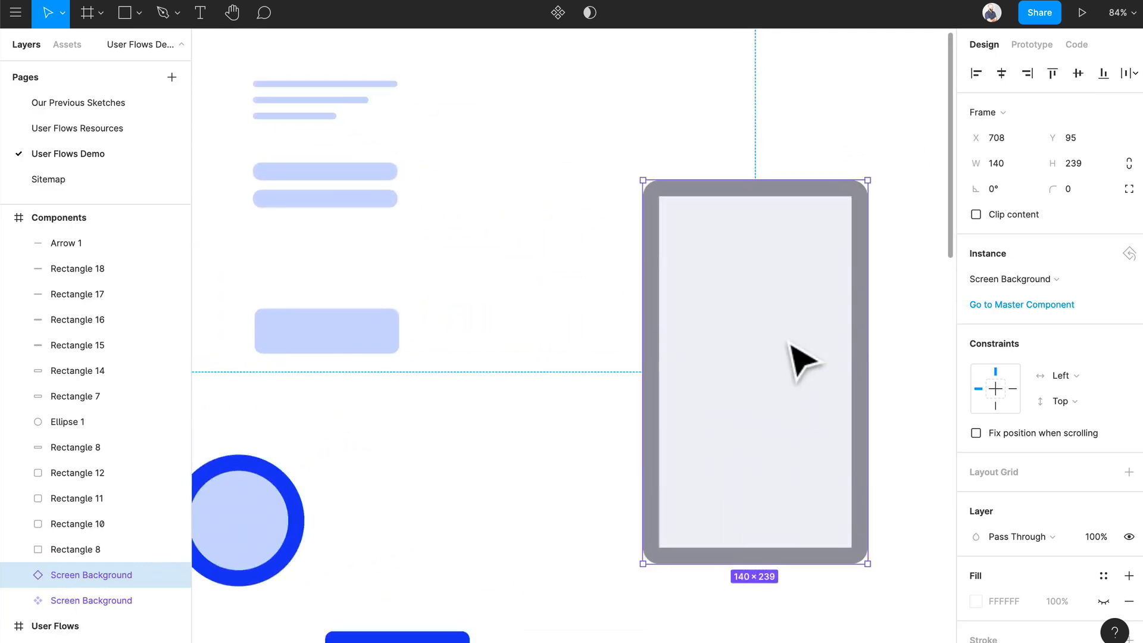
{"action": "scroll", "coordinate": [798, 357], "scroll_direction": "down", "scroll_amount": 2}
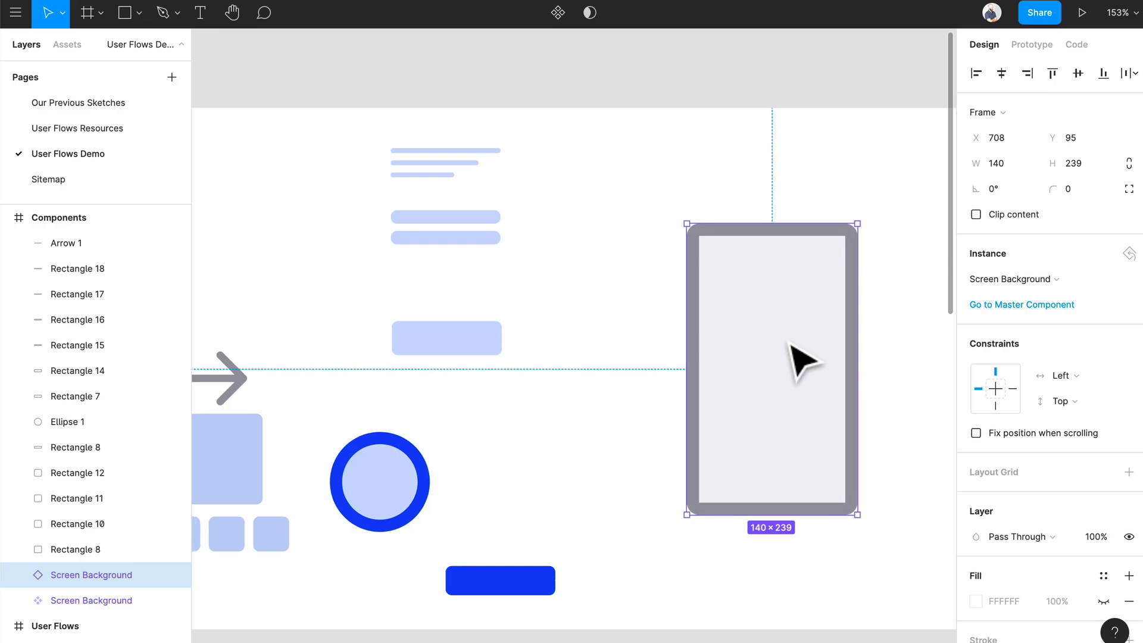
{"action": "scroll", "coordinate": [803, 360], "scroll_direction": "left", "scroll_amount": 3}
{"action": "scroll", "coordinate": [803, 360], "scroll_direction": "down", "scroll_amount": 2}
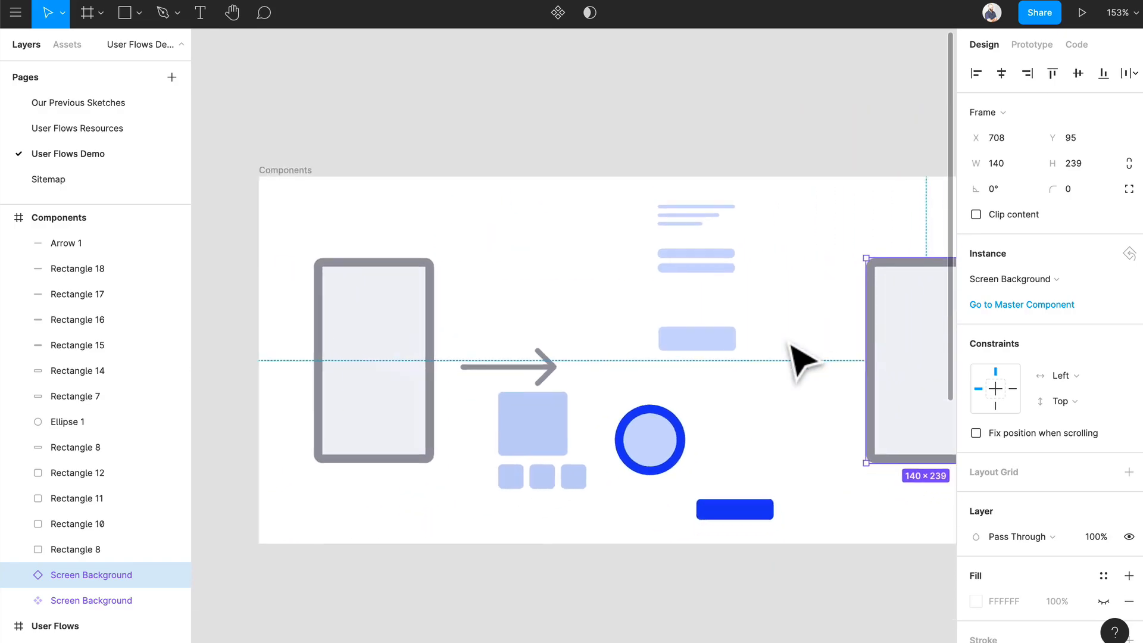
Compare the original Screen Background component with its instance by selecting each one
{"action": "left_click", "coordinate": [433, 356]}
{"action": "scroll", "coordinate": [613, 388], "scroll_direction": "right", "scroll_amount": 2}
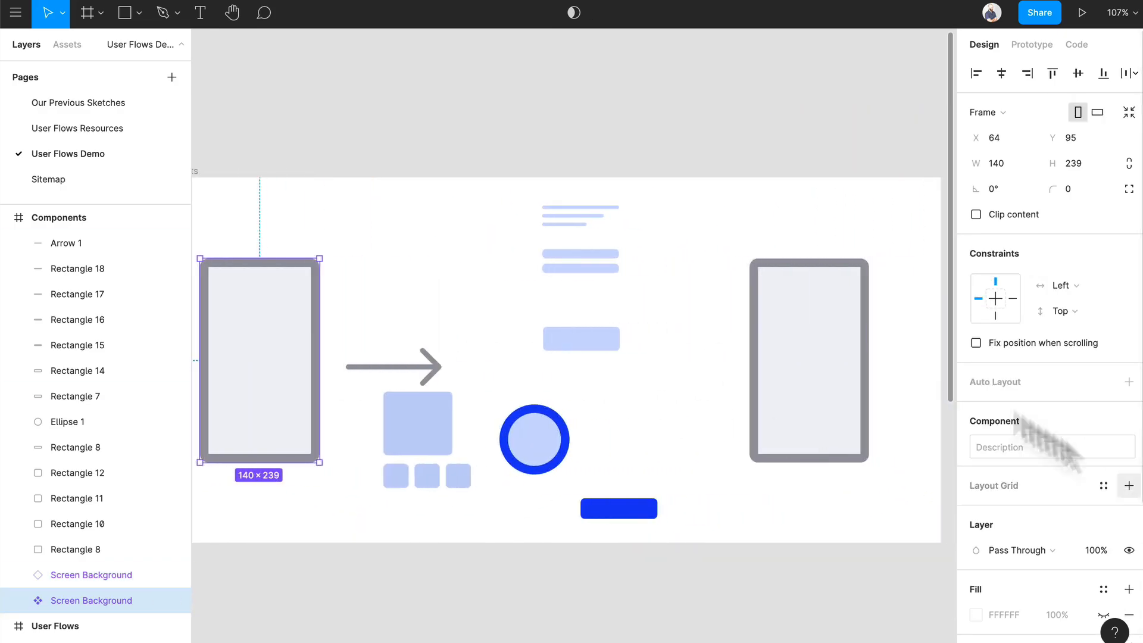
{"action": "mouse_move", "coordinate": [316, 319]}
{"action": "left_mouse_down"}
{"action": "mouse_move", "coordinate": [266, 319]}
{"action": "mouse_move", "coordinate": [347, 321]}
{"action": "mouse_move", "coordinate": [250, 328]}
{"action": "mouse_move", "coordinate": [320, 329]}
{"action": "left_mouse_up"}
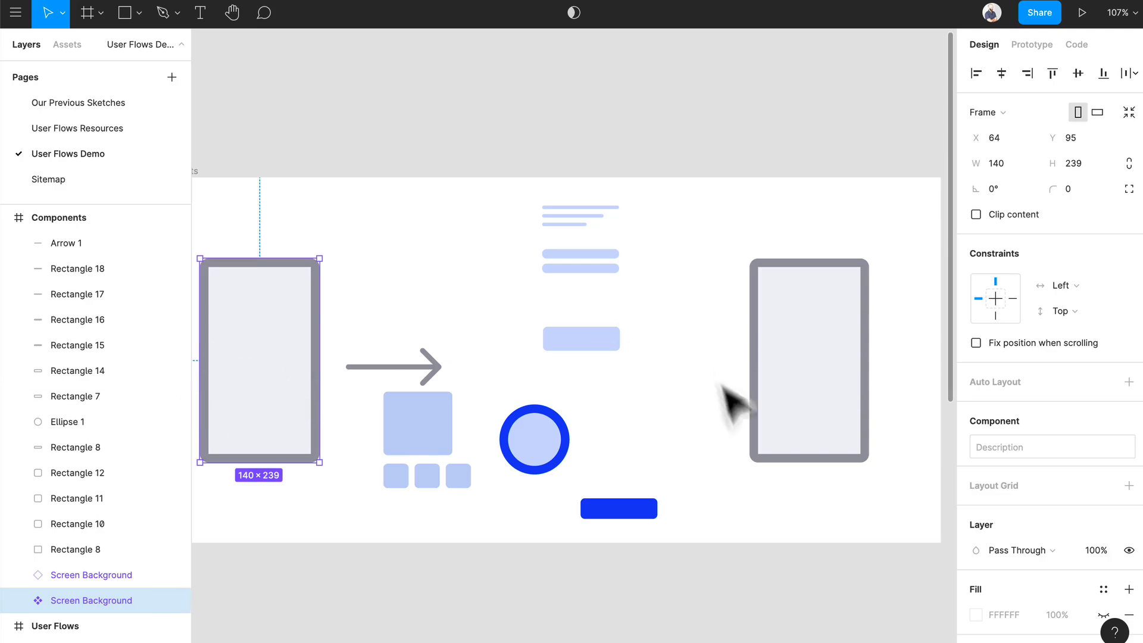
{"action": "left_click", "coordinate": [826, 371]}
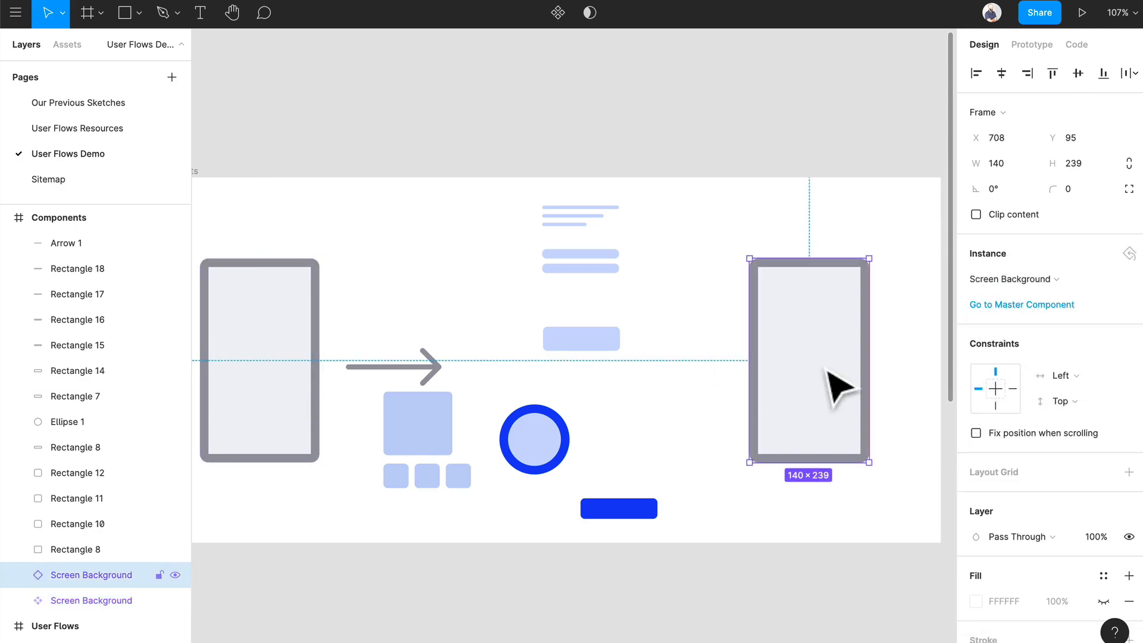
{"action": "left_click", "coordinate": [464, 342]}
{"action": "scroll", "coordinate": [461, 324], "scroll_direction": "left", "scroll_amount": 5}
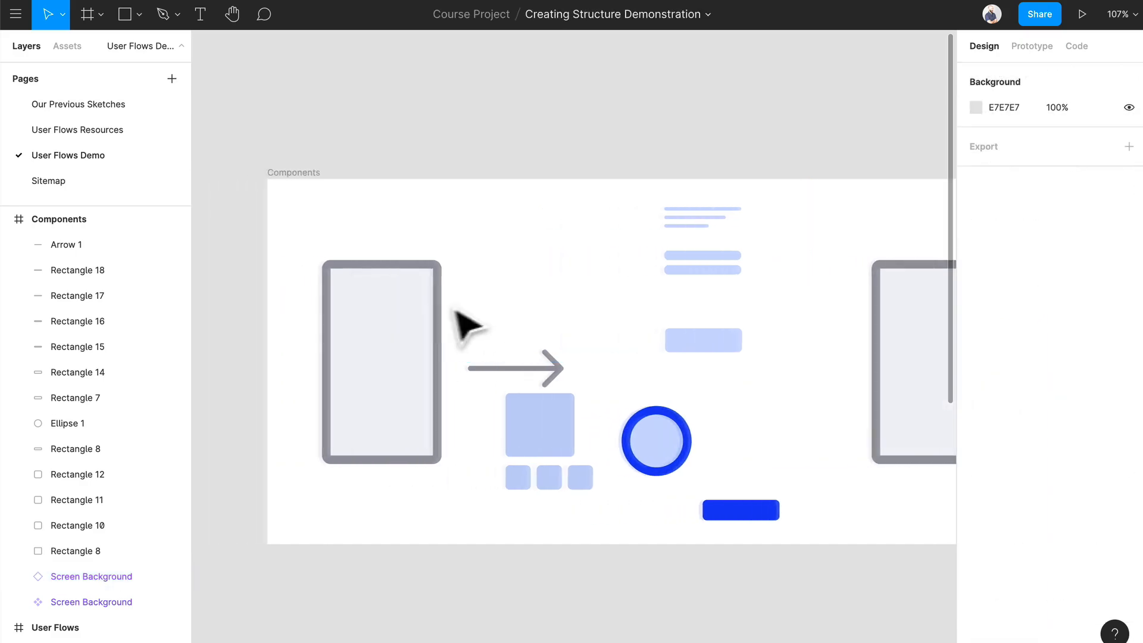
Rename the three thin text line rectangles as Text in one batch
{"action": "left_click_drag", "start_coordinate": [653, 201], "coordinate": [751, 232]}
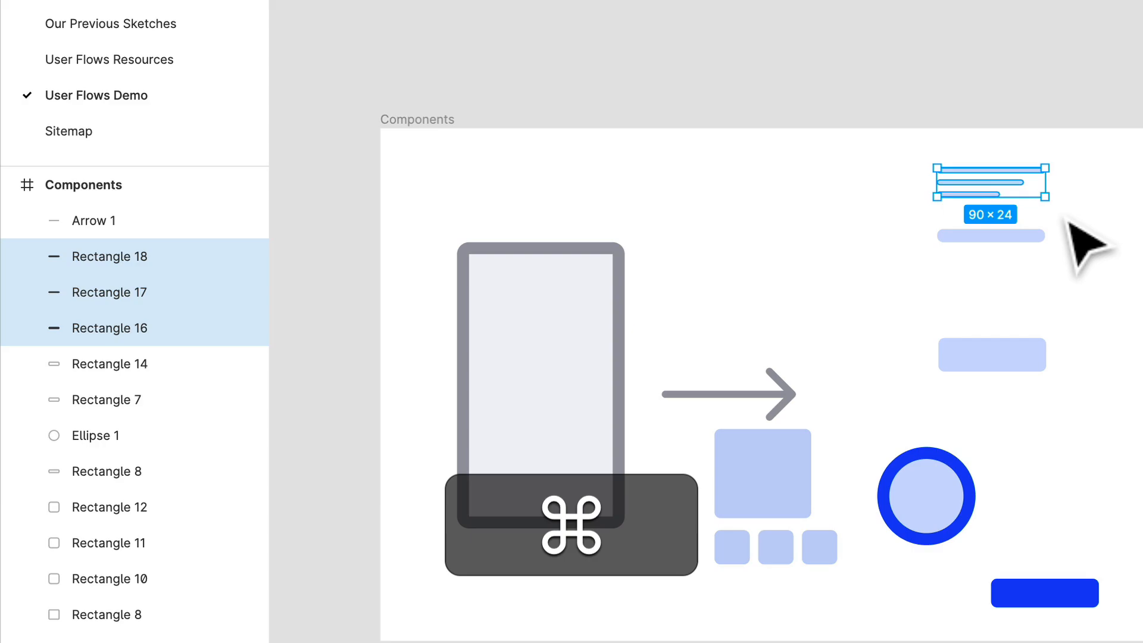
{"action": "key", "text": "super+r"}
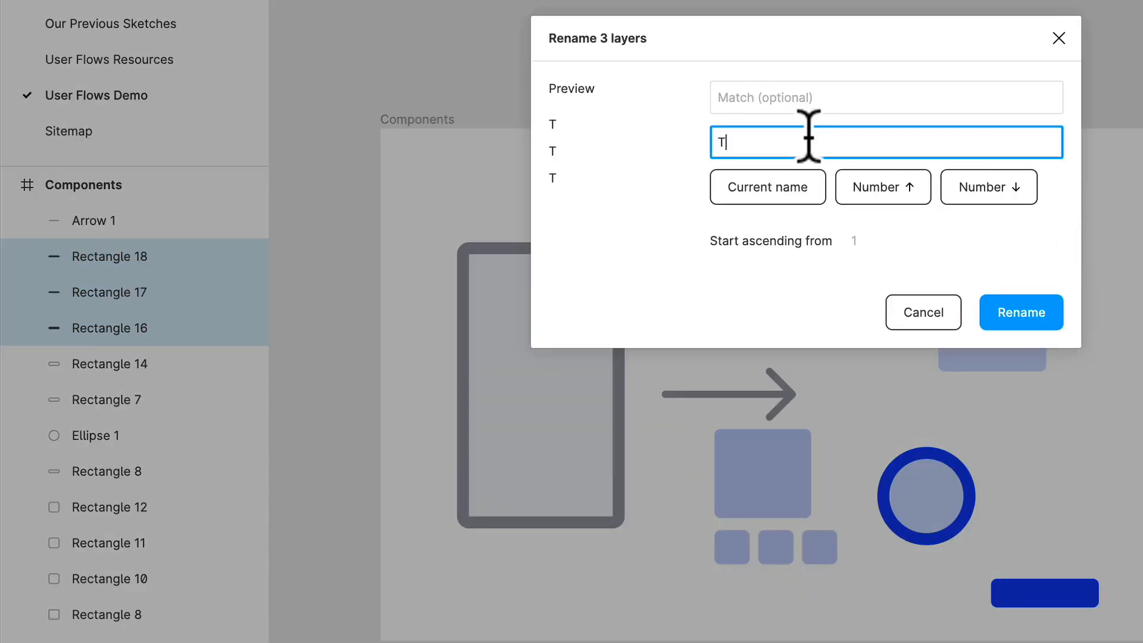
{"action": "left_click", "coordinate": [1030, 315]}
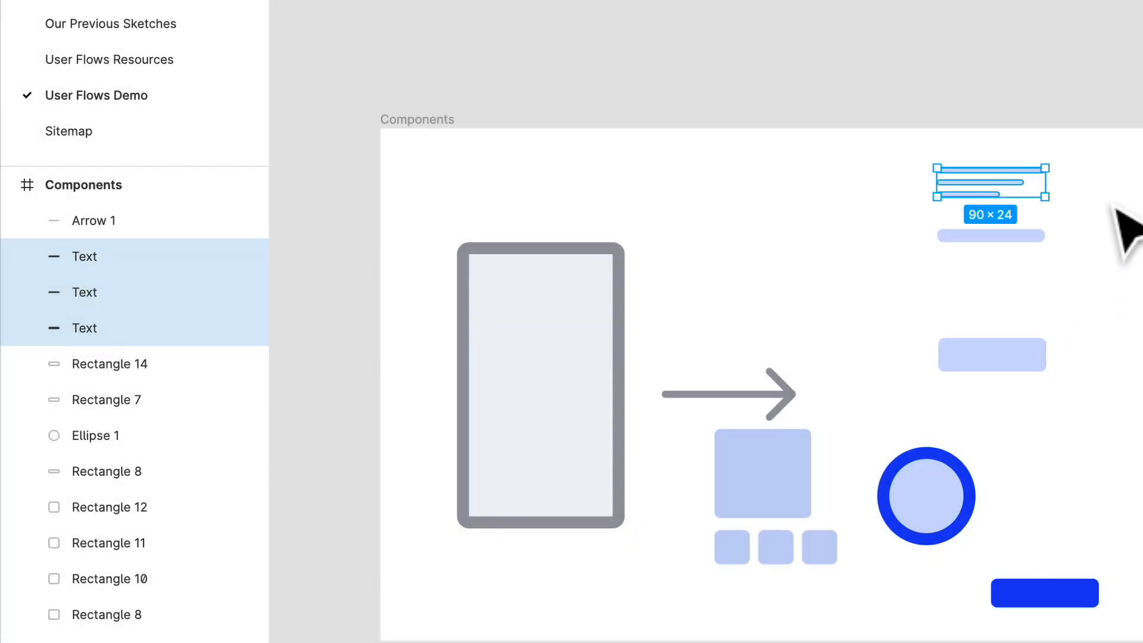
Wrap the three text lines in a frame named Text and convert it into a component
{"action": "key", "text": "alt+super+g"}
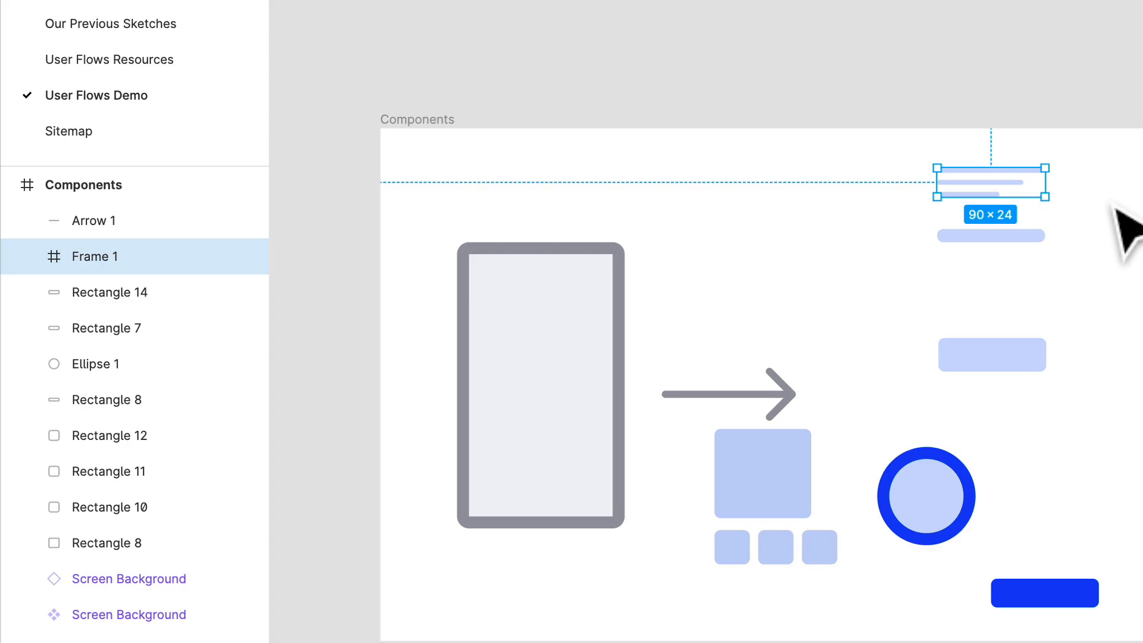
{"action": "key", "text": "super+r"}
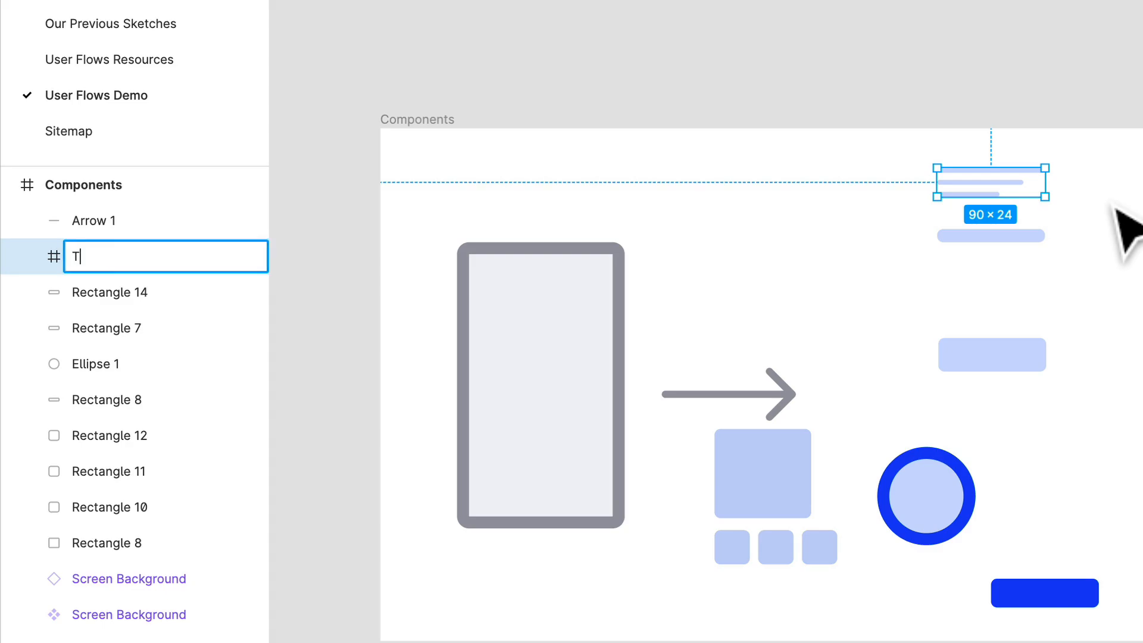
{"action": "key", "text": "Return"}
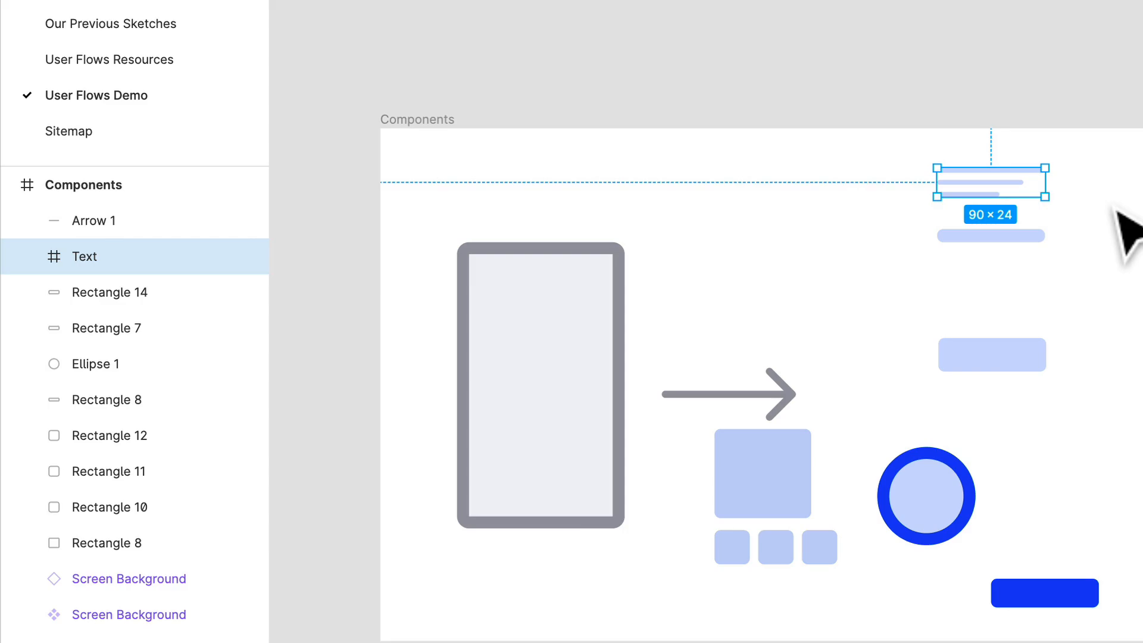
{"action": "key", "text": "alt+super+k"}
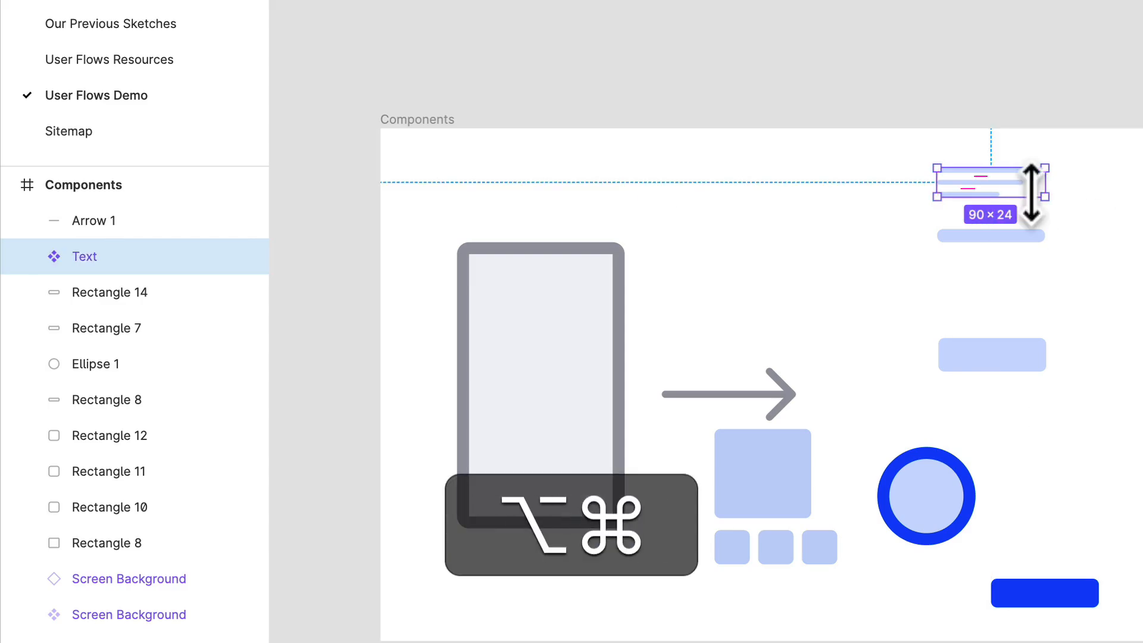
Move the Text component beside the original phone outline and try an instance of it inside the Screen Background instance
{"action": "left_click_drag", "start_coordinate": [987, 186], "coordinate": [1142, 364]}
{"action": "scroll", "coordinate": [1131, 364], "scroll_direction": "right", "scroll_amount": 6}
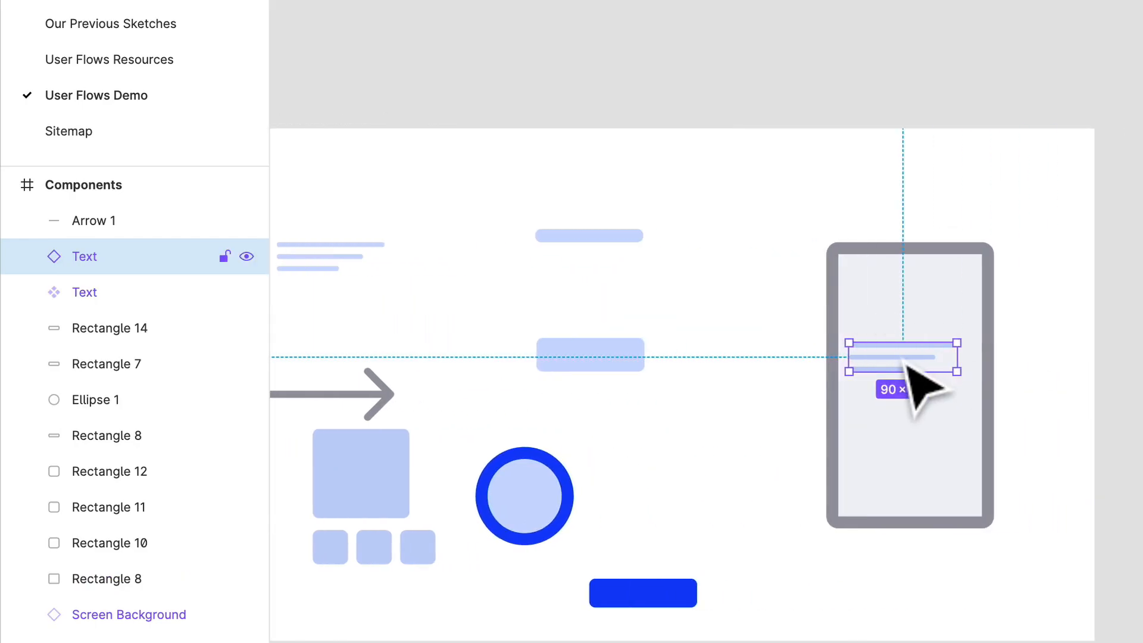
{"action": "left_click_drag", "start_coordinate": [905, 361], "coordinate": [842, 306]}
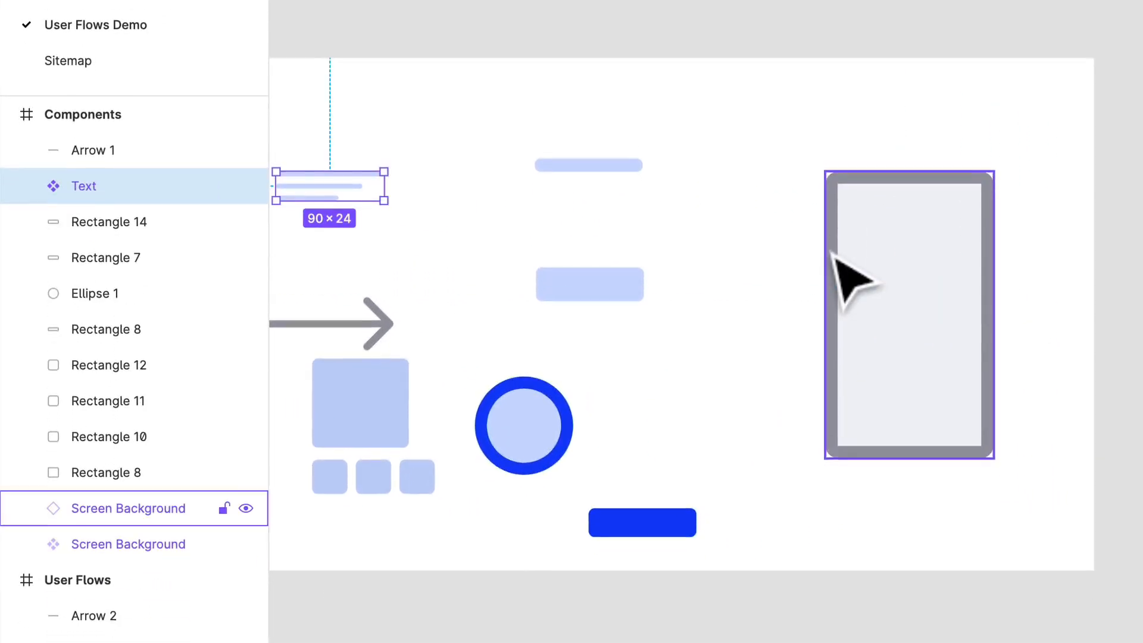
Place the arrow below the text lines and turn it into a component named Arrow
{"action": "scroll", "coordinate": [851, 280], "scroll_direction": "left", "scroll_amount": 8}
{"action": "left_click_drag", "start_coordinate": [870, 334], "coordinate": [871, 277]}
{"action": "key", "text": "ctrl+r"}
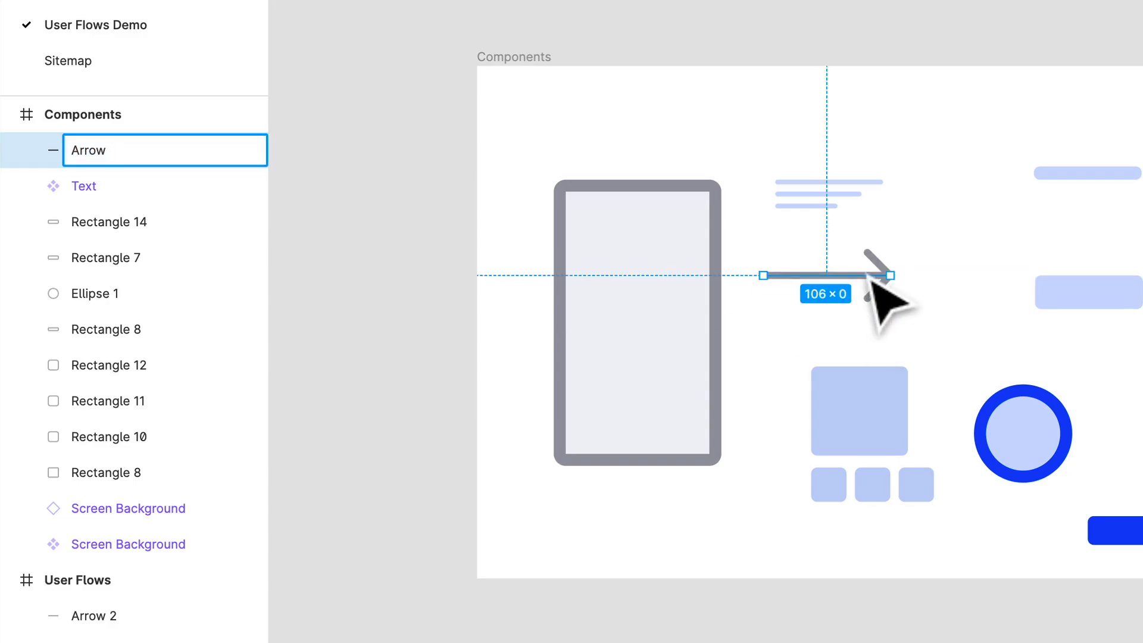
{"action": "type", "text": "Arrow"}
{"action": "key", "text": "Return"}
{"action": "key", "text": "ctrl+alt+k"}
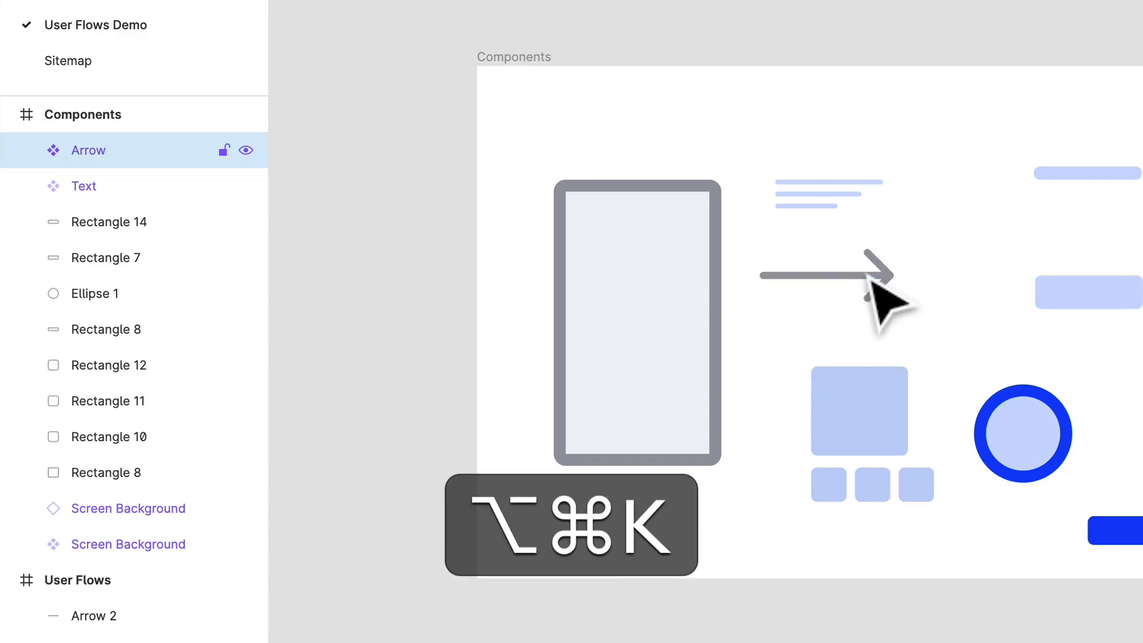
{"action": "left_click_drag", "start_coordinate": [870, 279], "coordinate": [888, 259]}
Place the large light blue square below the arrow and turn it into a component named Large Product
{"action": "left_click", "coordinate": [888, 412]}
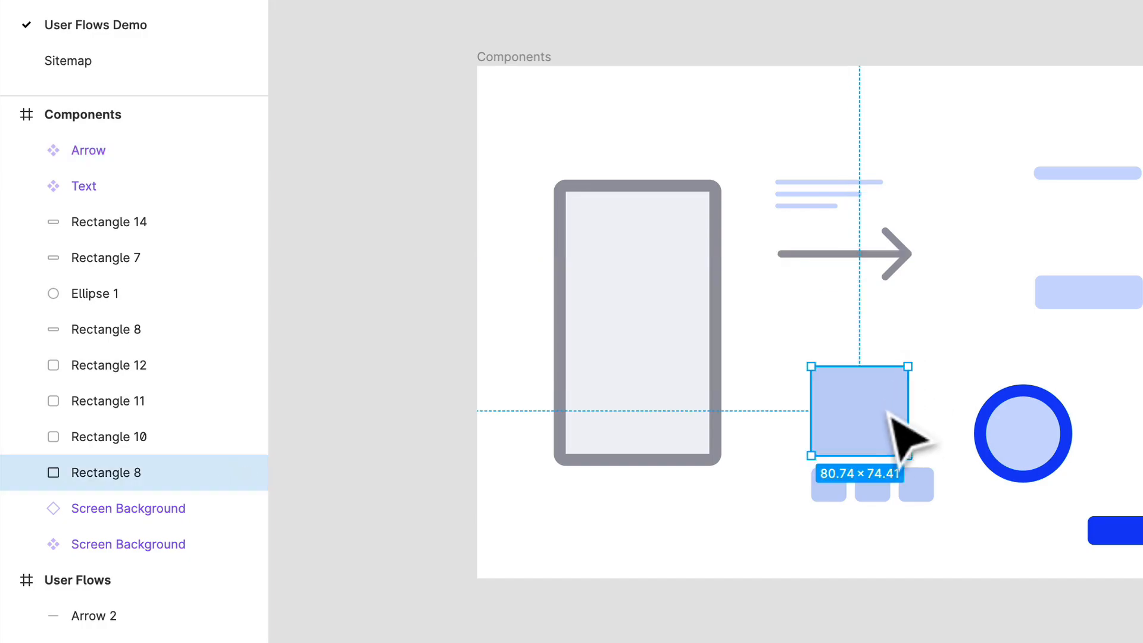
{"action": "left_click_drag", "start_coordinate": [886, 412], "coordinate": [849, 377]}
{"action": "key", "text": "ctrl+r"}
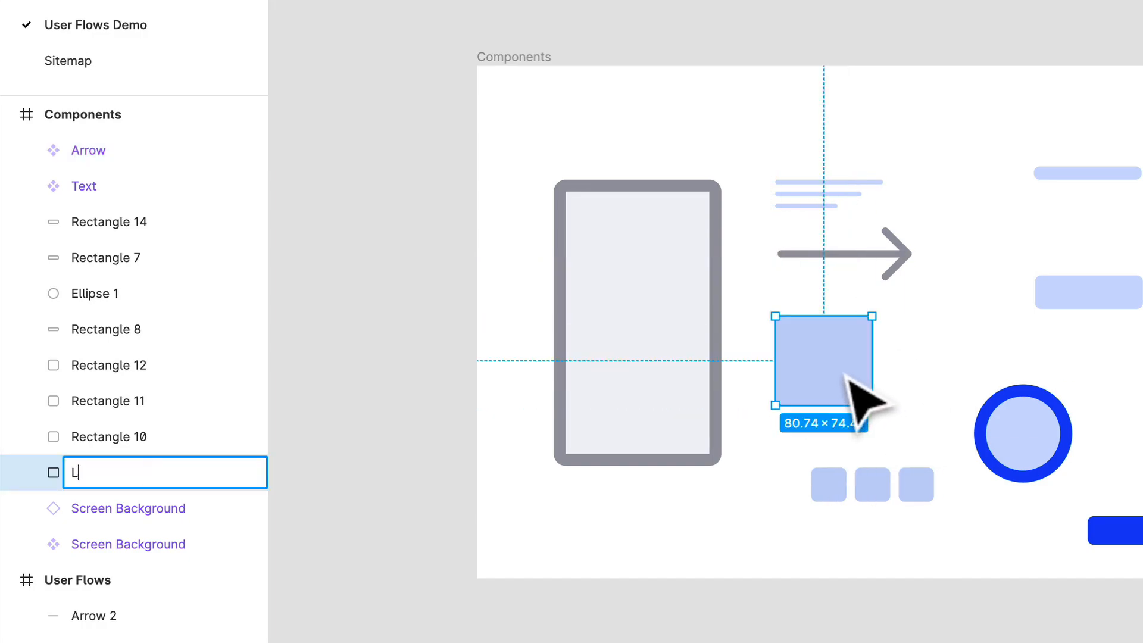
{"action": "type", "text": "Large Product"}
{"action": "key", "text": "Return"}
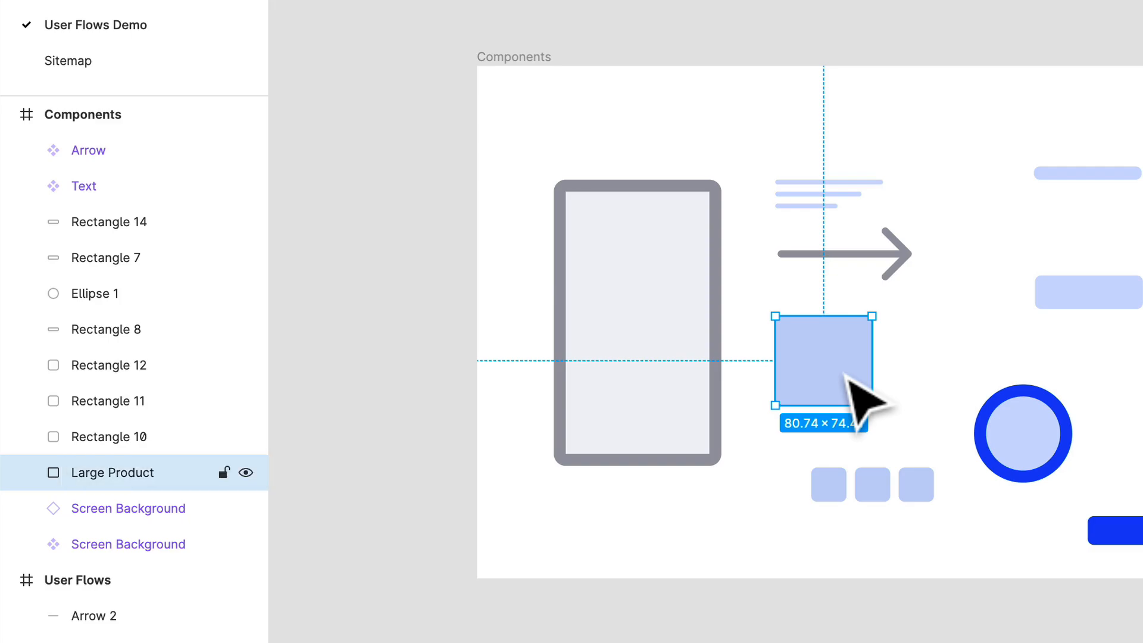
{"action": "key", "text": "alt+super+k"}
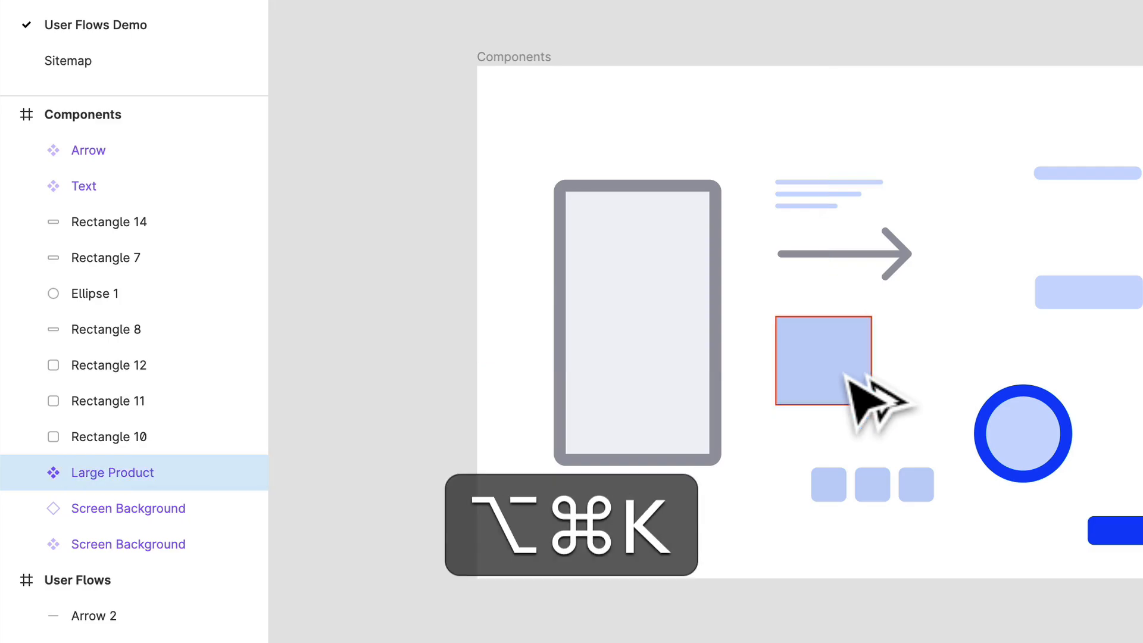
{"action": "left_click_drag", "start_coordinate": [845, 376], "coordinate": [841, 369]}
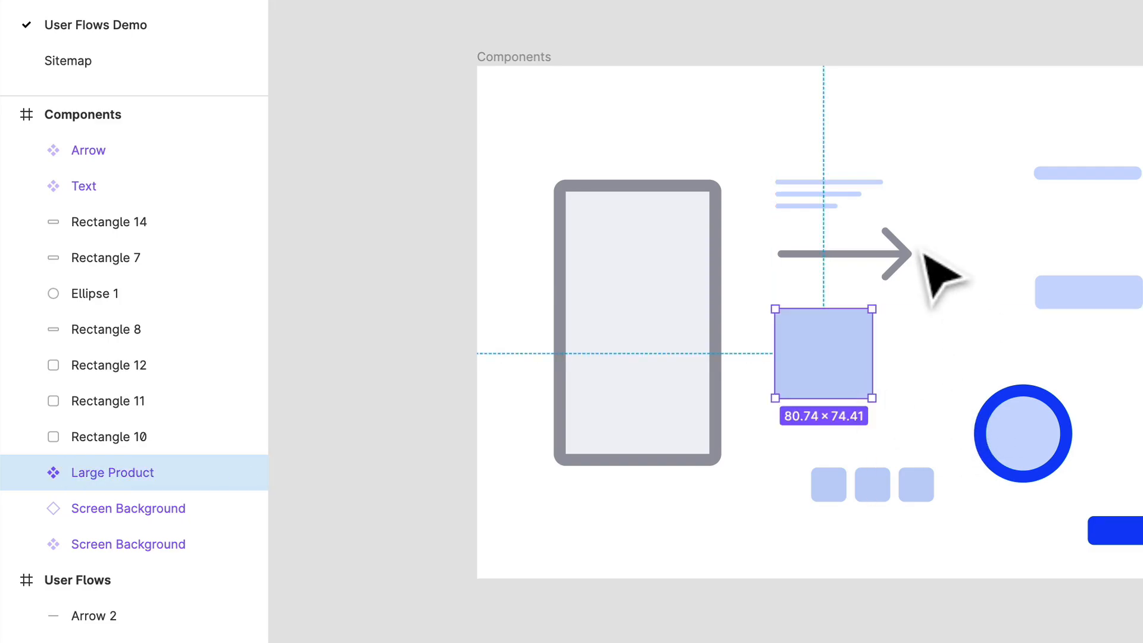
Move the Arrow component below the phone outline and bring Large Product up beneath the text lines
{"action": "left_click", "coordinate": [902, 262]}
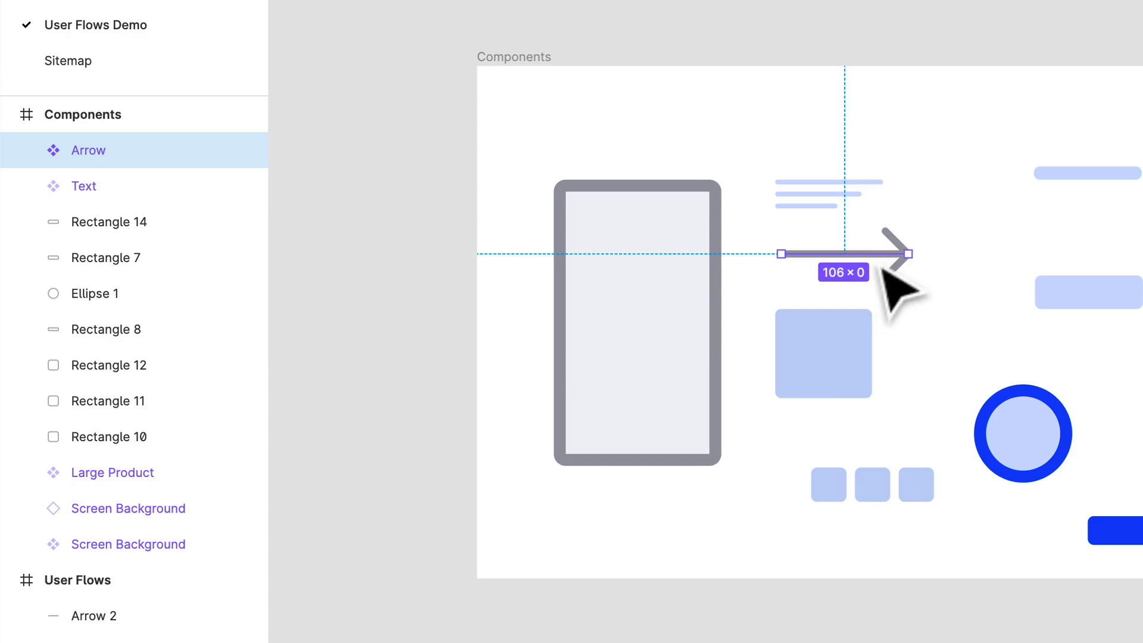
{"action": "left_click_drag", "start_coordinate": [885, 262], "coordinate": [679, 510]}
{"action": "key", "text": "Escape"}
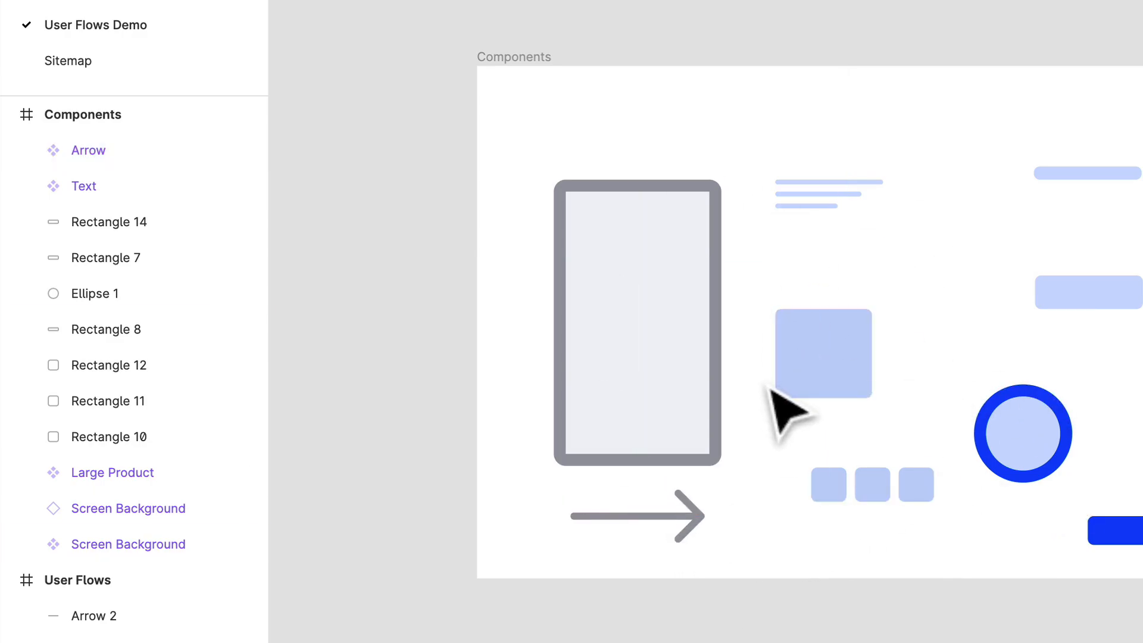
{"action": "left_click_drag", "start_coordinate": [806, 364], "coordinate": [801, 274]}
Place the thin 90 × 11 bar above the text lines, aligned with them, and turn it into a component named Headline
{"action": "left_click", "coordinate": [1106, 174]}
{"action": "left_click_drag", "start_coordinate": [845, 133], "coordinate": [819, 153]}
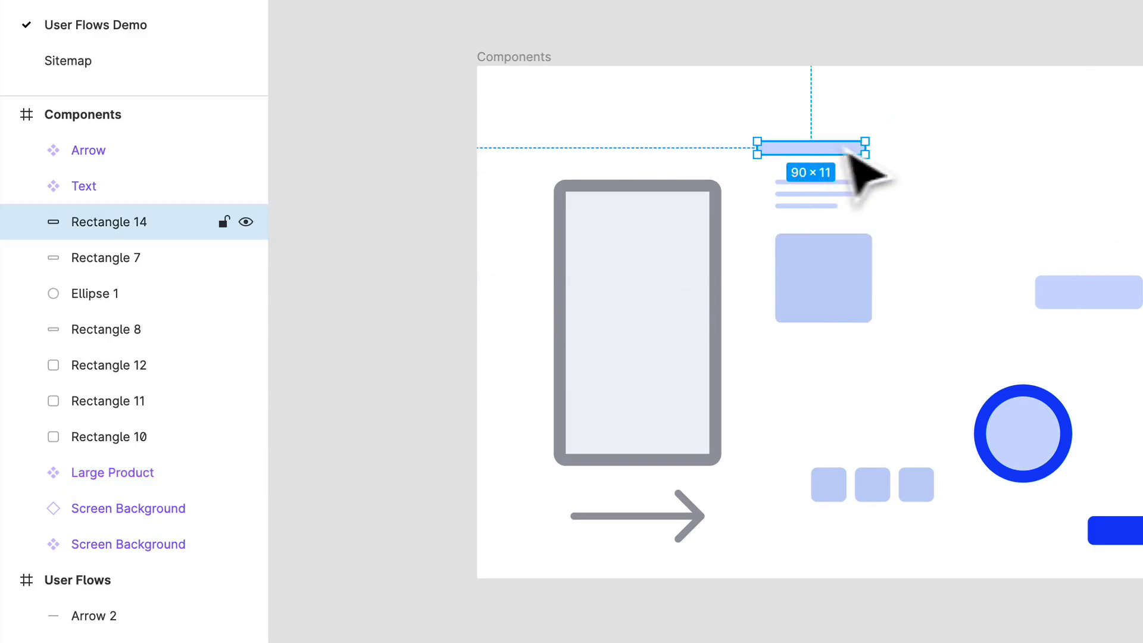
{"action": "key", "text": "super+r"}
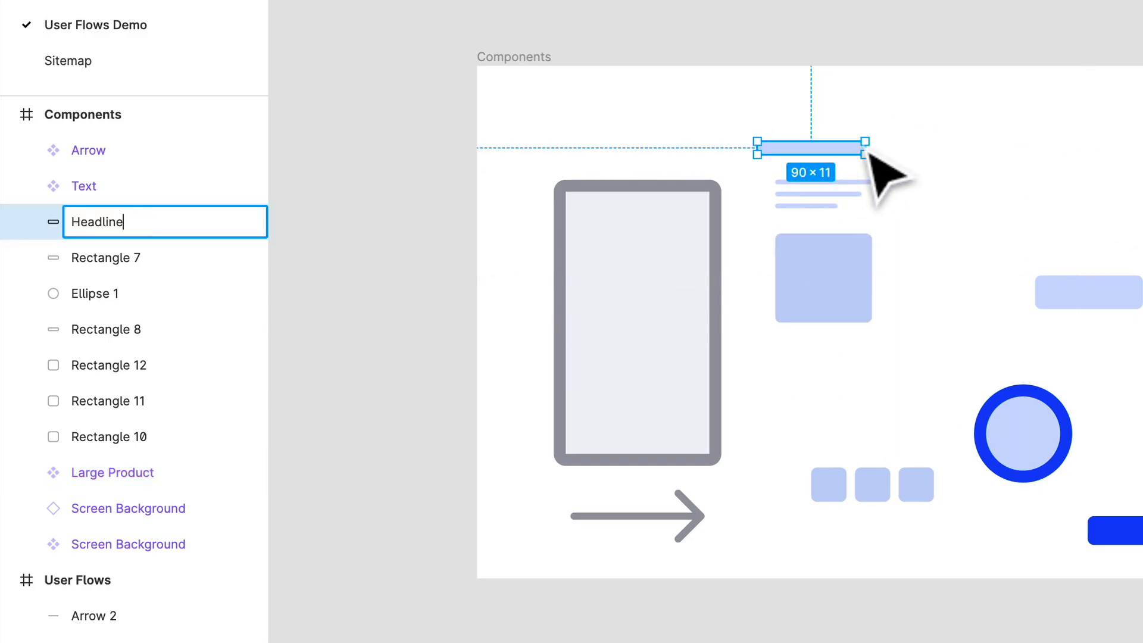
{"action": "key", "text": "Return"}
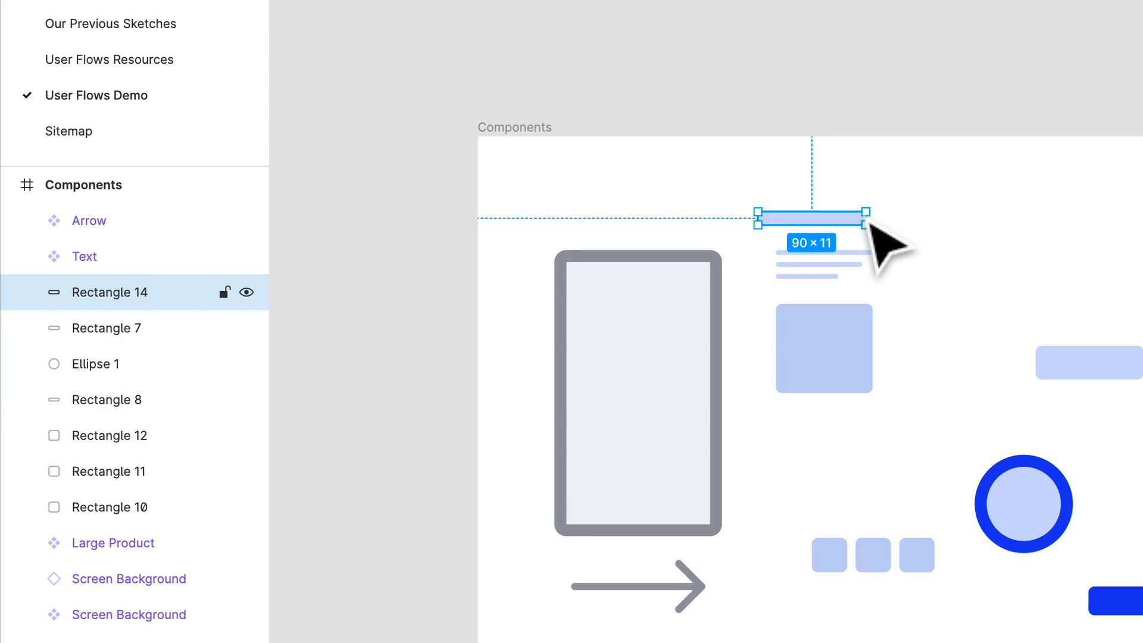
{"action": "key", "text": "super+alt+k"}
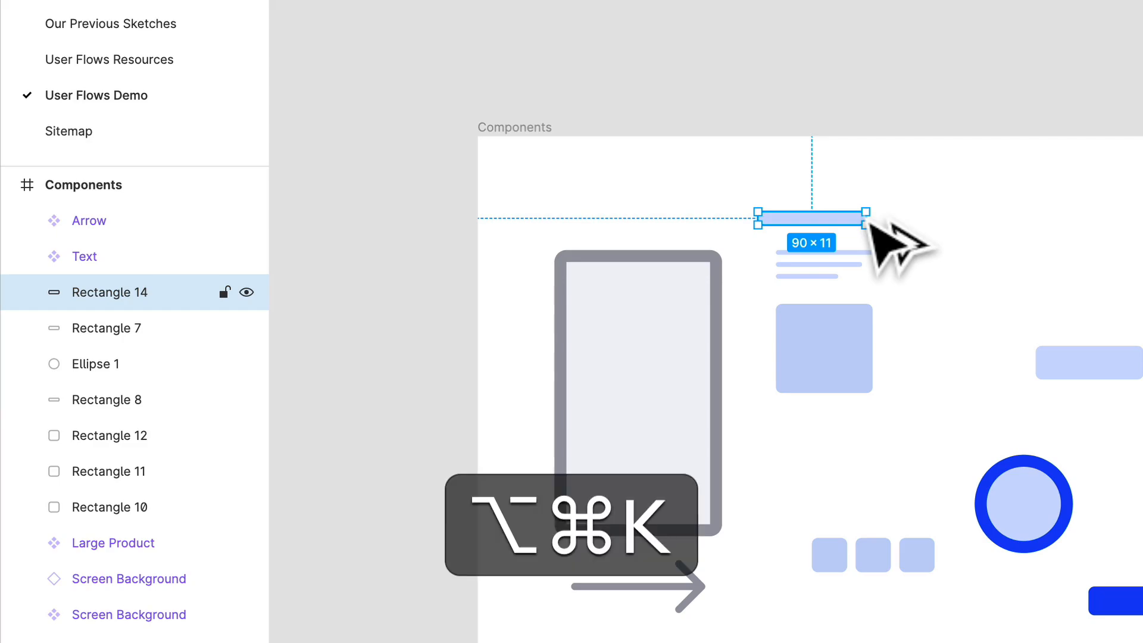
{"action": "type", "text": "Headline"}
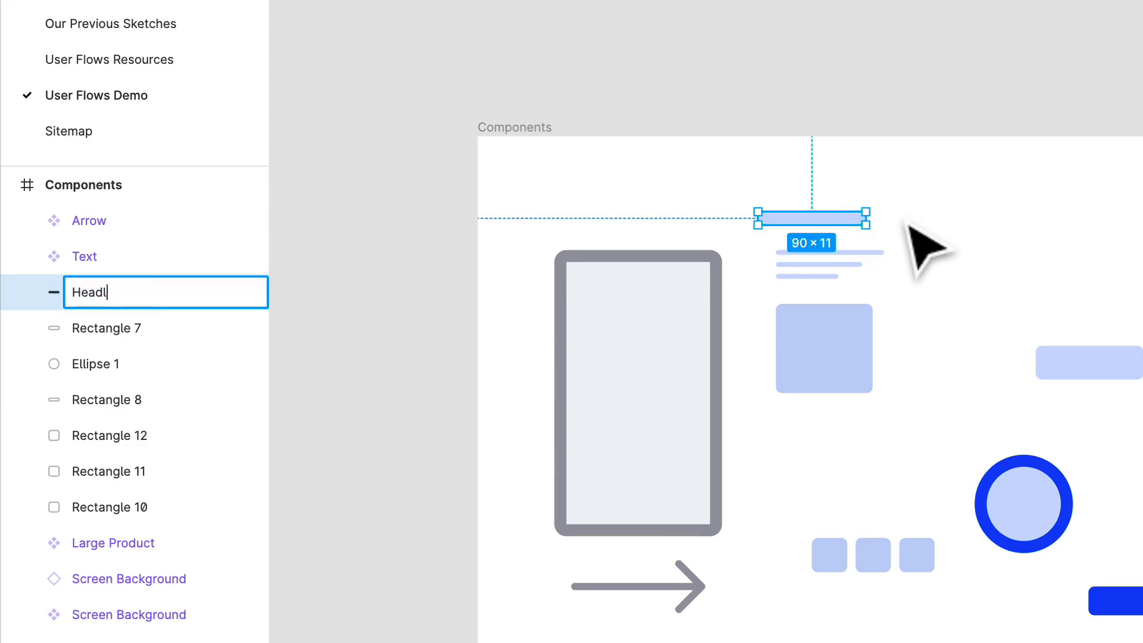
{"action": "key", "text": "Return"}
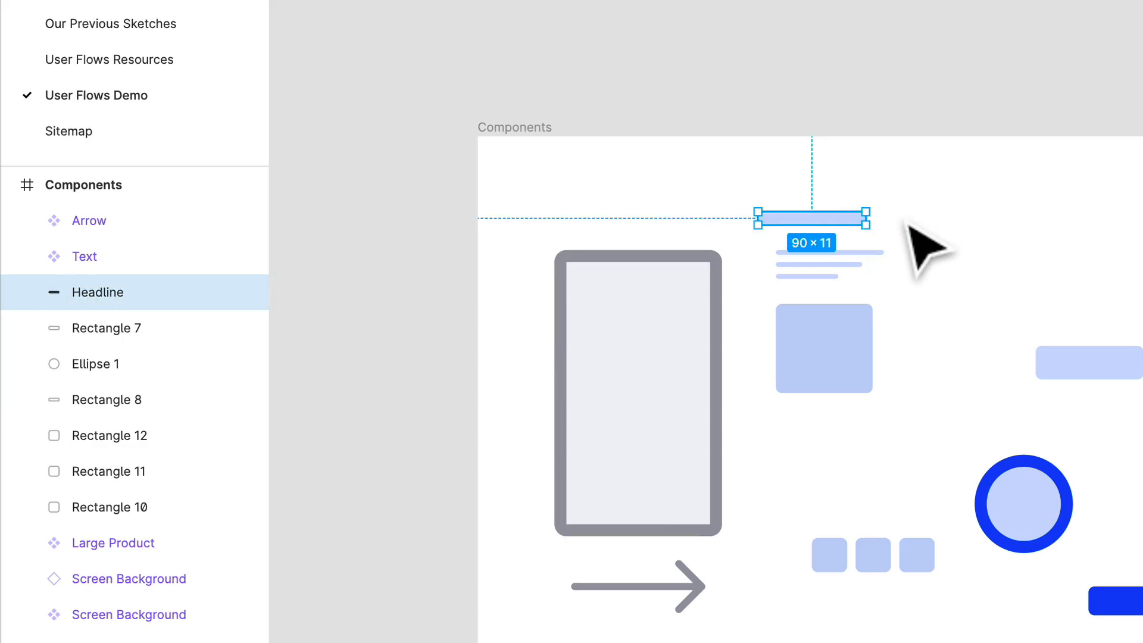
{"action": "key", "text": "super+alt+k"}
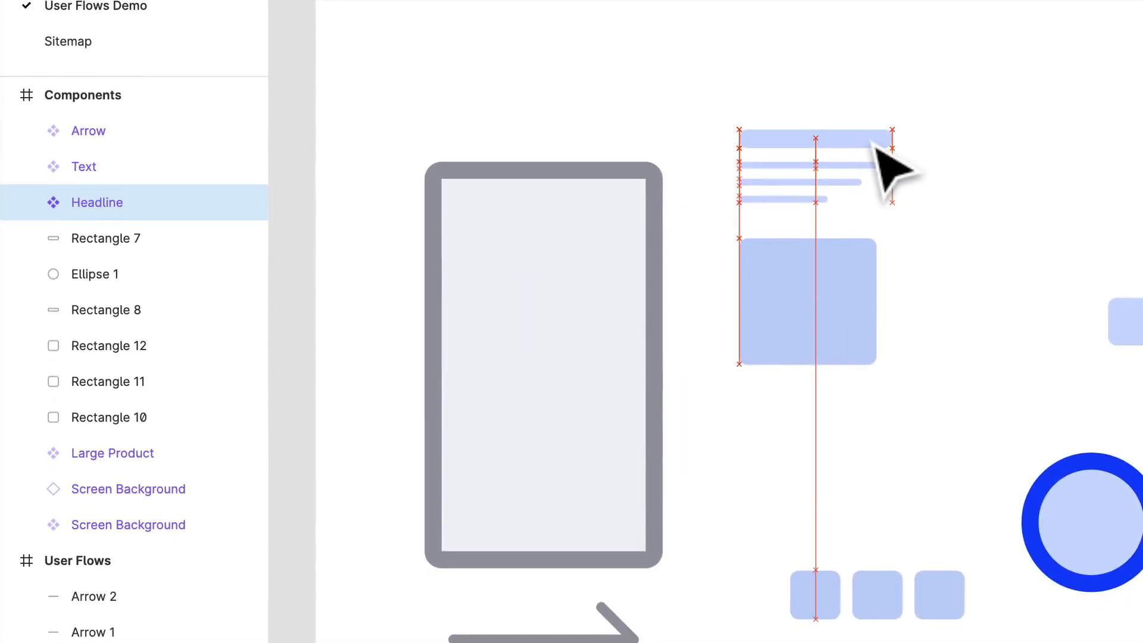
{"action": "left_click", "coordinate": [875, 143]}
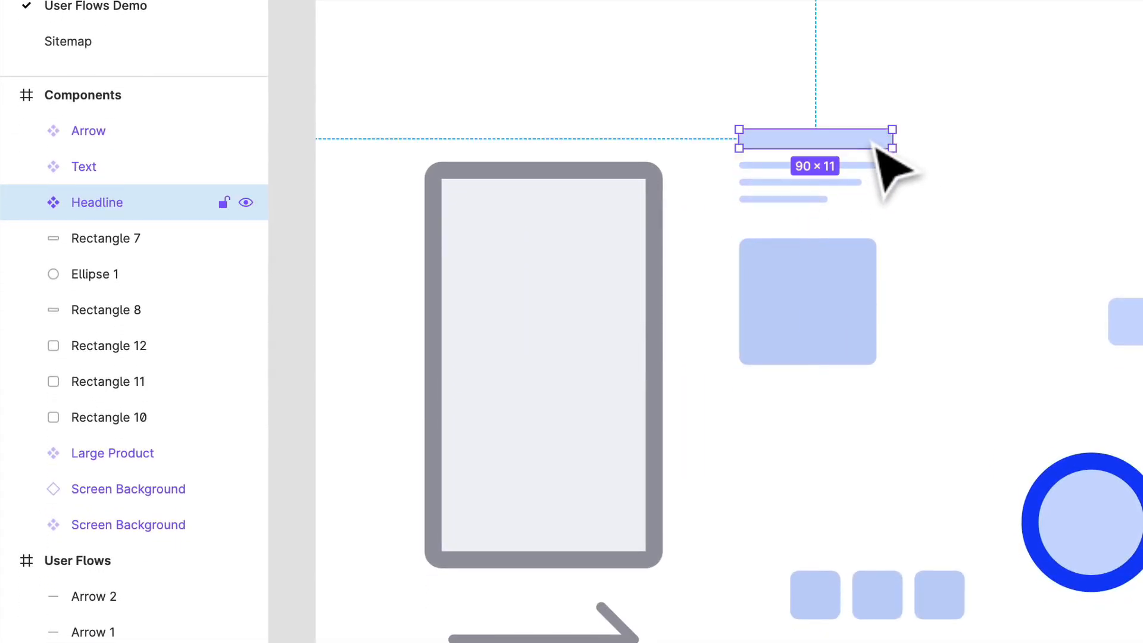
{"action": "left_click", "coordinate": [959, 158]}
Move the Headline and Text components up together, and move Large Product up beneath them
{"action": "scroll", "coordinate": [905, 159], "scroll_direction": "down", "scroll_amount": 3}
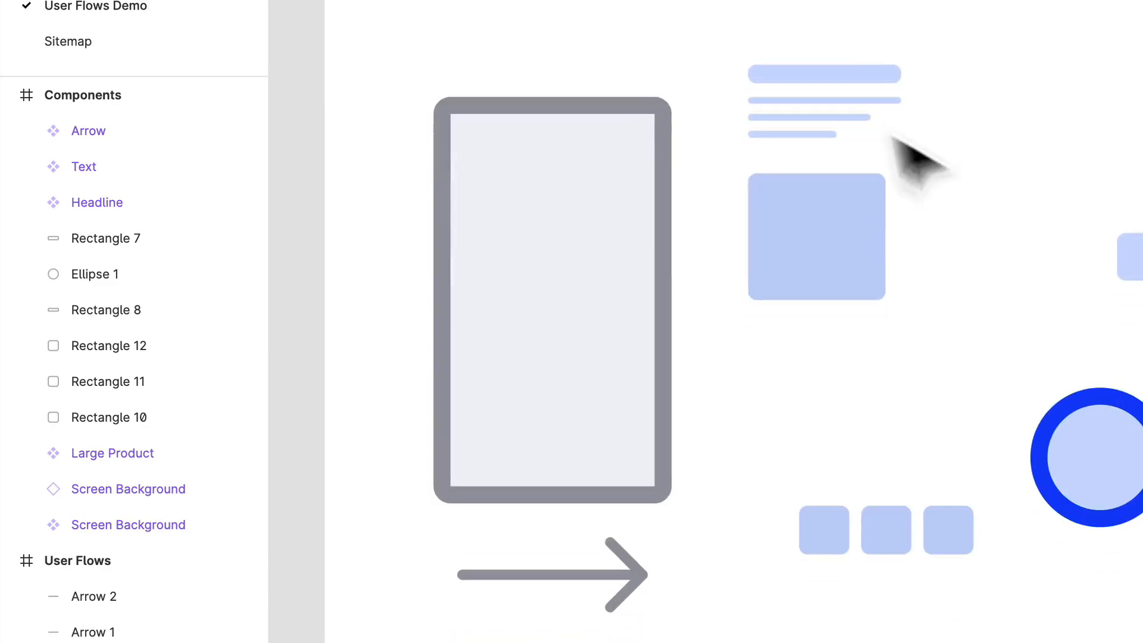
{"action": "left_click_drag", "start_coordinate": [941, 161], "coordinate": [753, 70]}
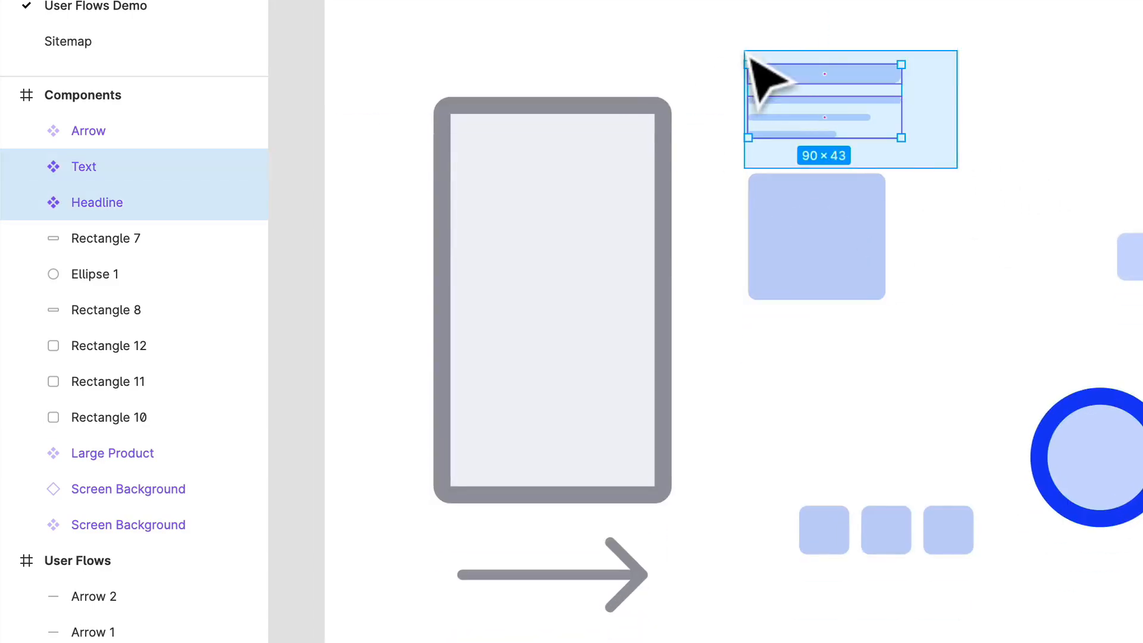
{"action": "left_click_drag", "start_coordinate": [844, 82], "coordinate": [846, 16]}
{"action": "left_click", "coordinate": [834, 239], "text": "shift"}
{"action": "left_click_drag", "start_coordinate": [835, 240], "coordinate": [814, 193]}
{"action": "left_click", "coordinate": [924, 144]}
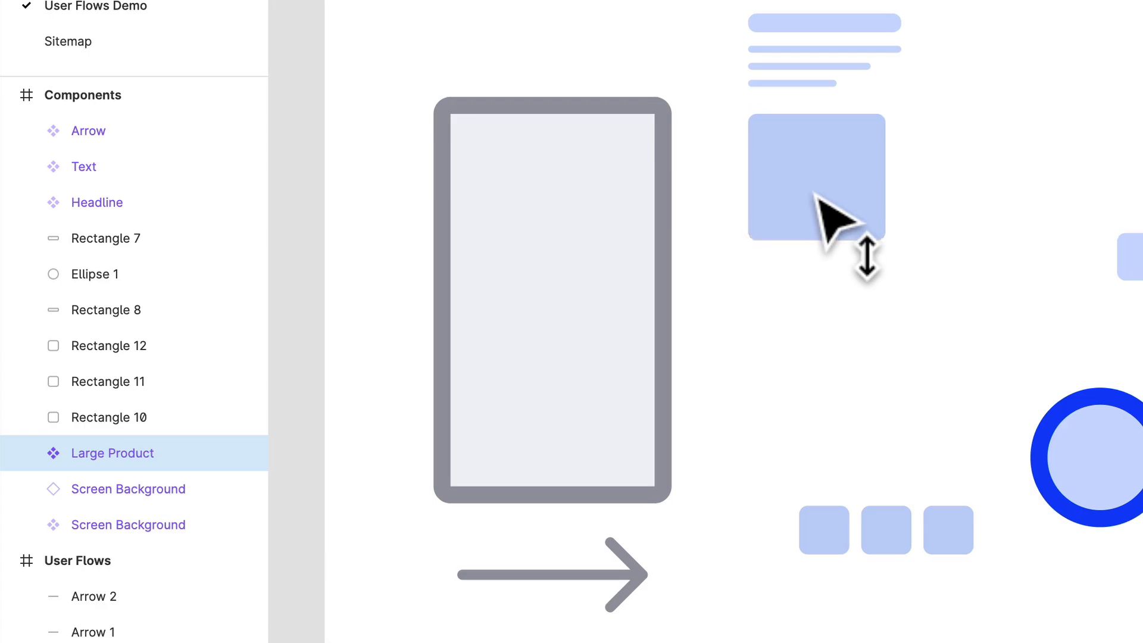
{"action": "left_click", "coordinate": [970, 137]}
Place the 90 × 28 light blue rectangle below Large Product and turn it into a component named Field
{"action": "left_click_drag", "start_coordinate": [1132, 256], "coordinate": [884, 316]}
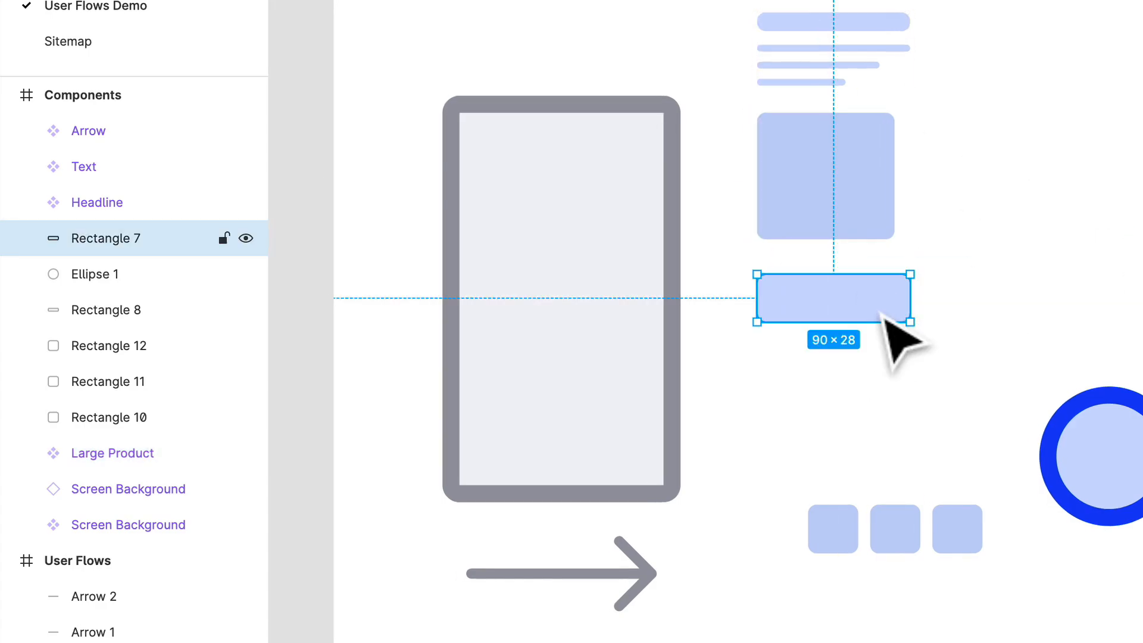
{"action": "key", "text": "ctrl+r"}
{"action": "key", "text": "Return"}
{"action": "key", "text": "alt+super+k"}
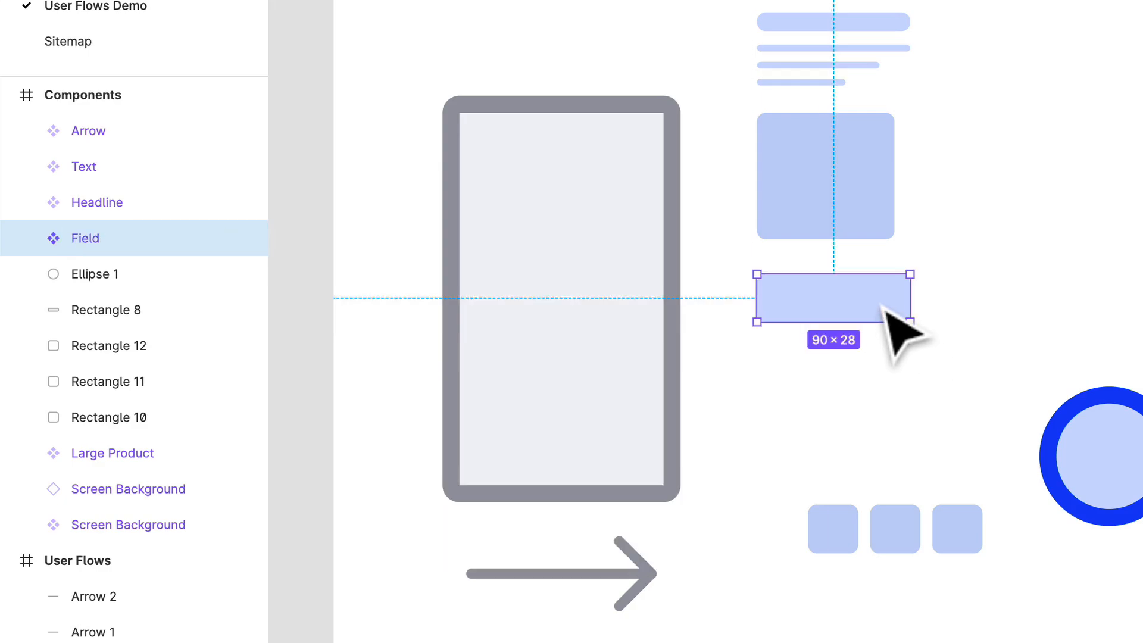
Set the vertical constraint of the rectangle inside Field to Top & Bottom and shorten the rectangle to 90 × 19
{"action": "left_click_drag", "start_coordinate": [882, 311], "coordinate": [872, 300]}
{"action": "key", "text": "super+z"}
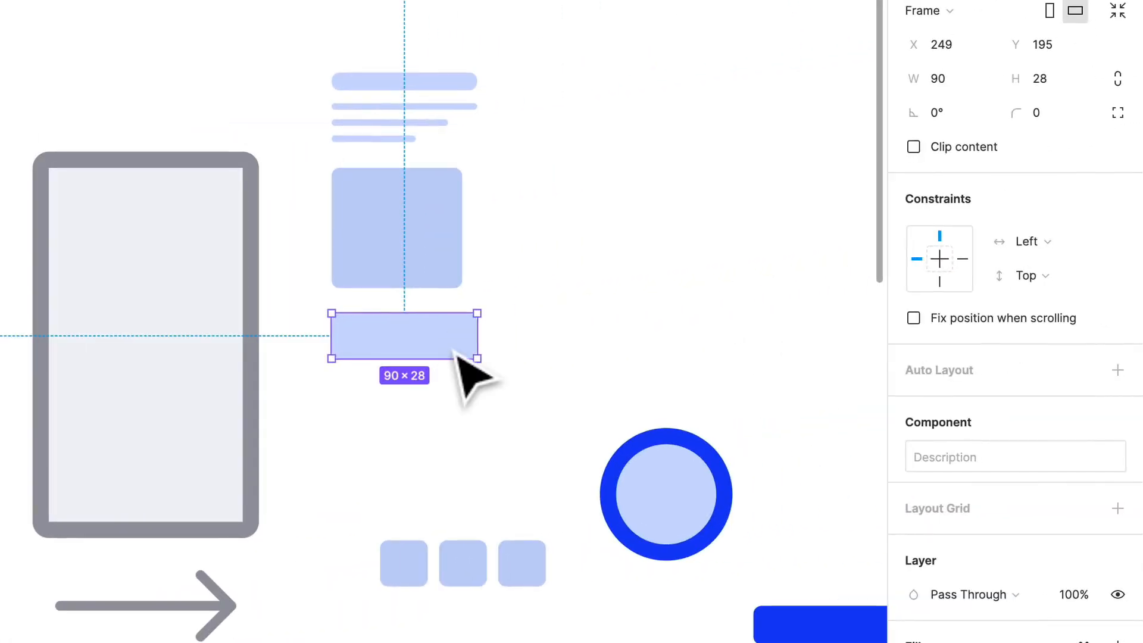
{"action": "double_click", "coordinate": [454, 352]}
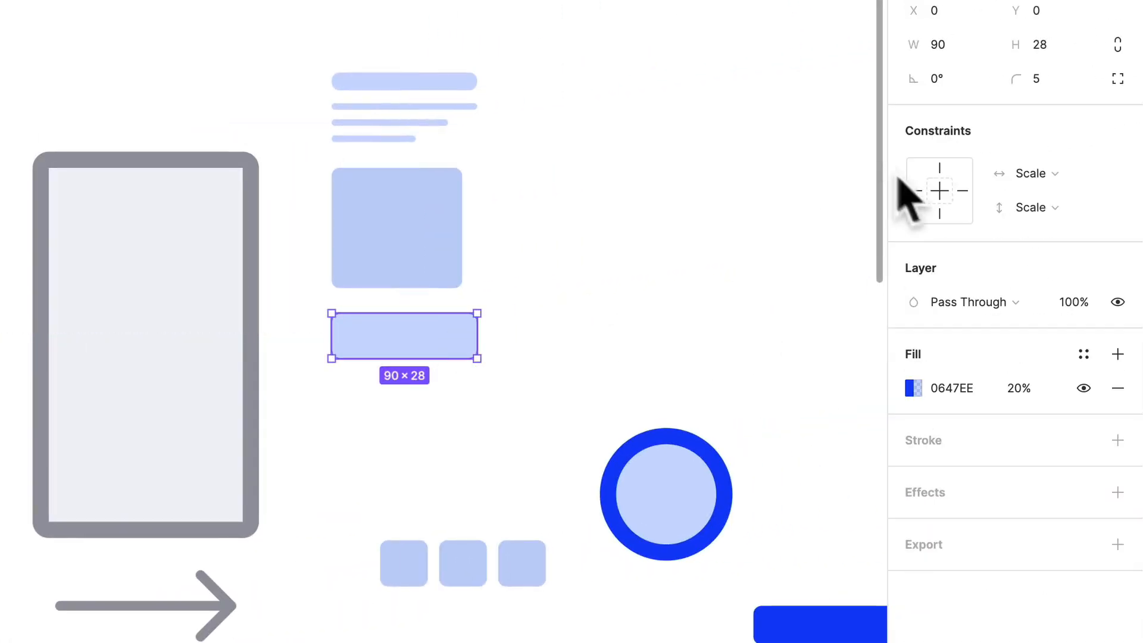
{"action": "left_click", "coordinate": [939, 213], "text": "shift"}
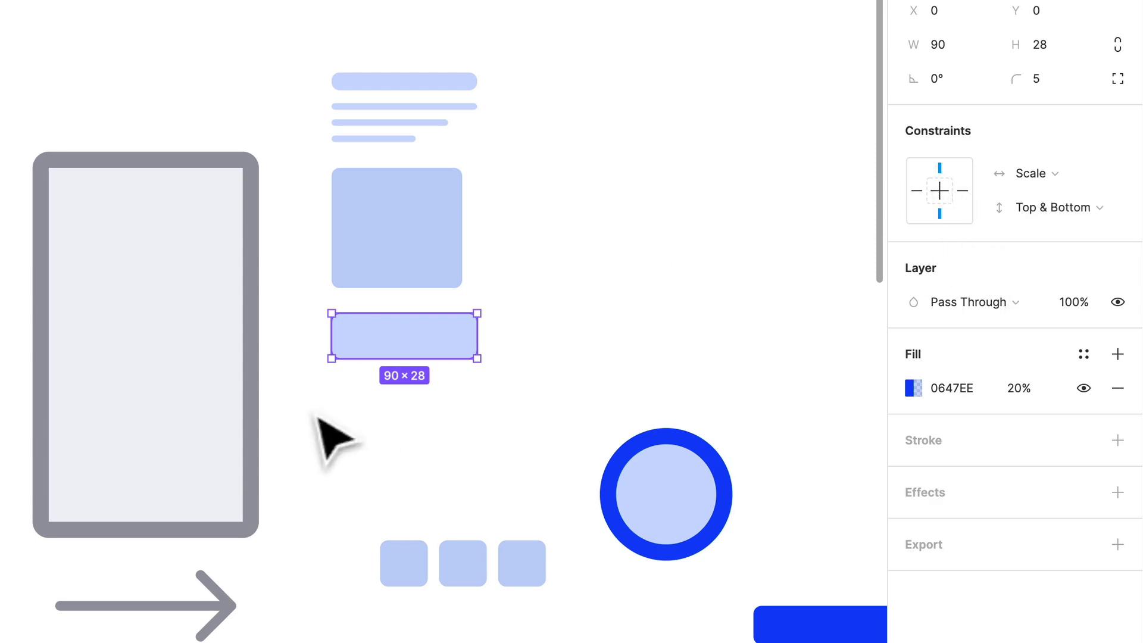
{"action": "left_click_drag", "start_coordinate": [423, 359], "coordinate": [424, 345]}
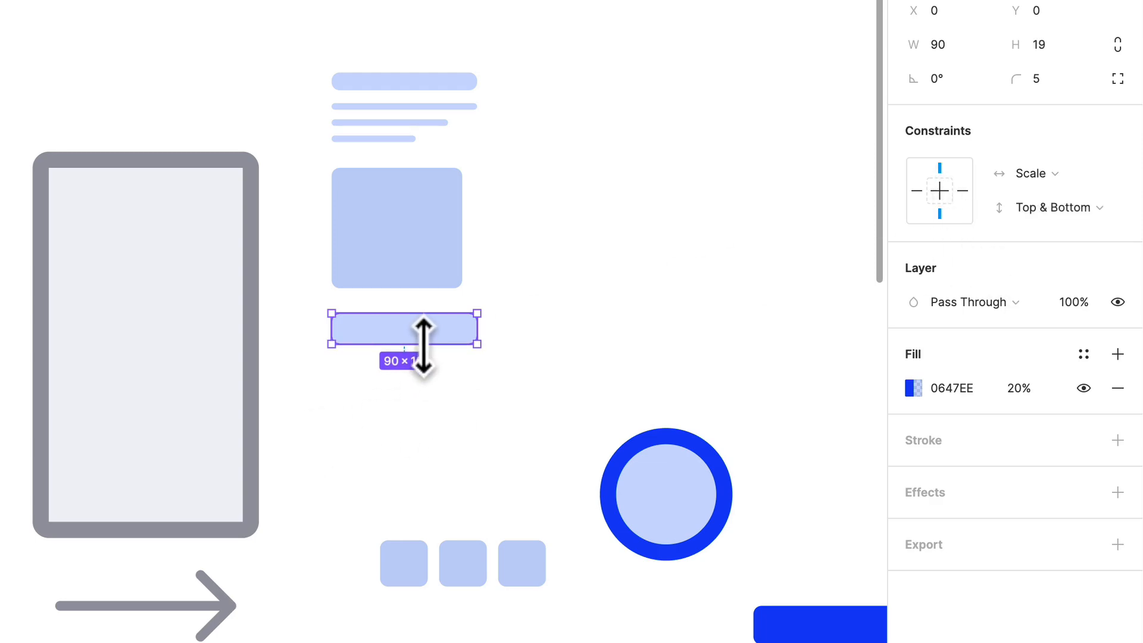
{"action": "left_click", "coordinate": [505, 421]}
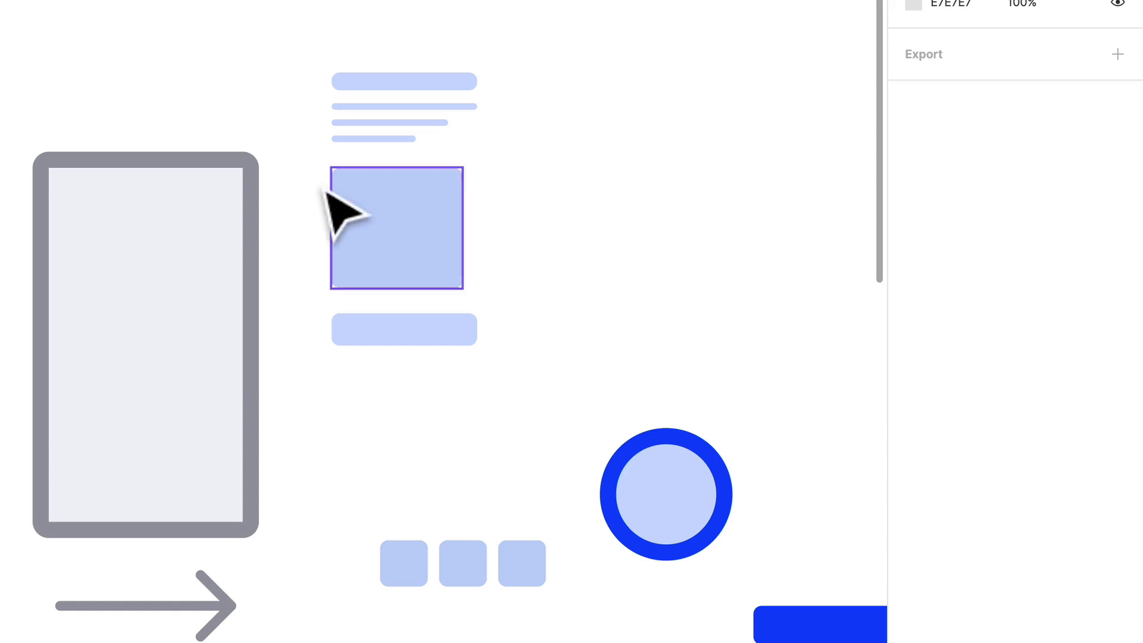
{"action": "left_click", "coordinate": [374, 235]}
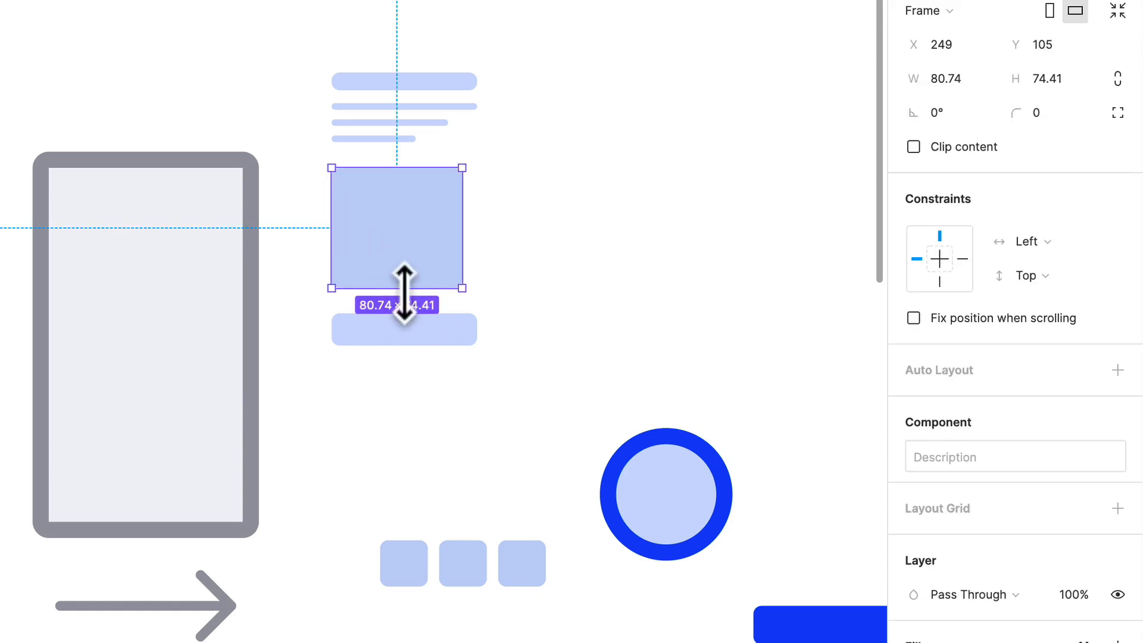
{"action": "left_click_drag", "start_coordinate": [404, 292], "coordinate": [444, 273]}
{"action": "key", "text": "ctrl+z"}
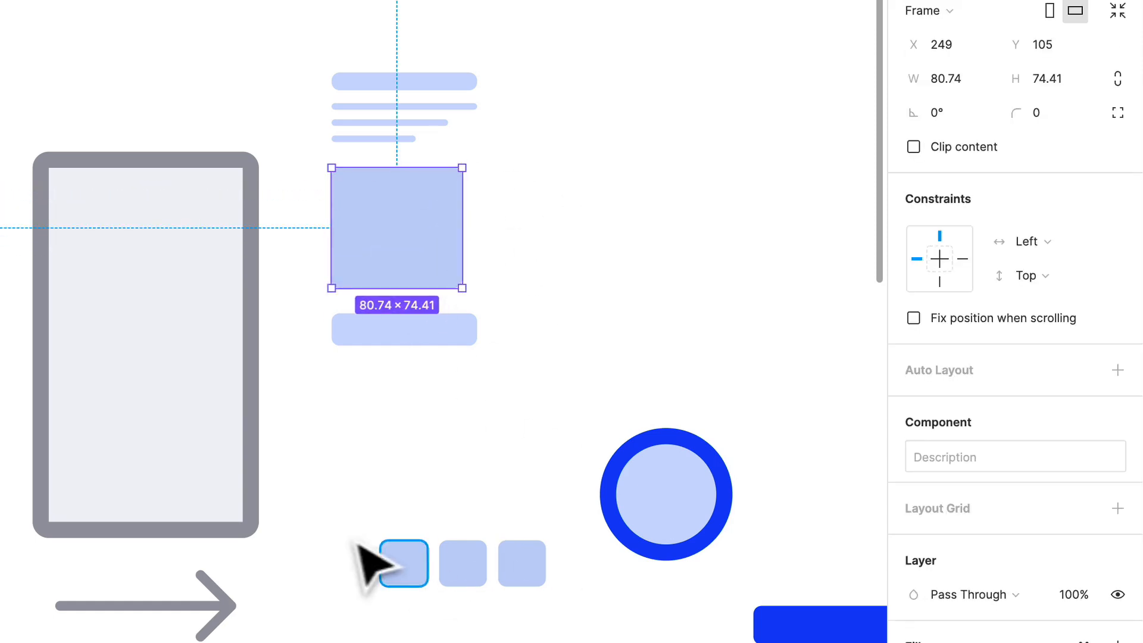
Place the three small squares in line beneath the Field component and rename all three layers Small Products
{"action": "left_click_drag", "start_coordinate": [379, 515], "coordinate": [499, 430]}
{"action": "key", "text": "super+r"}
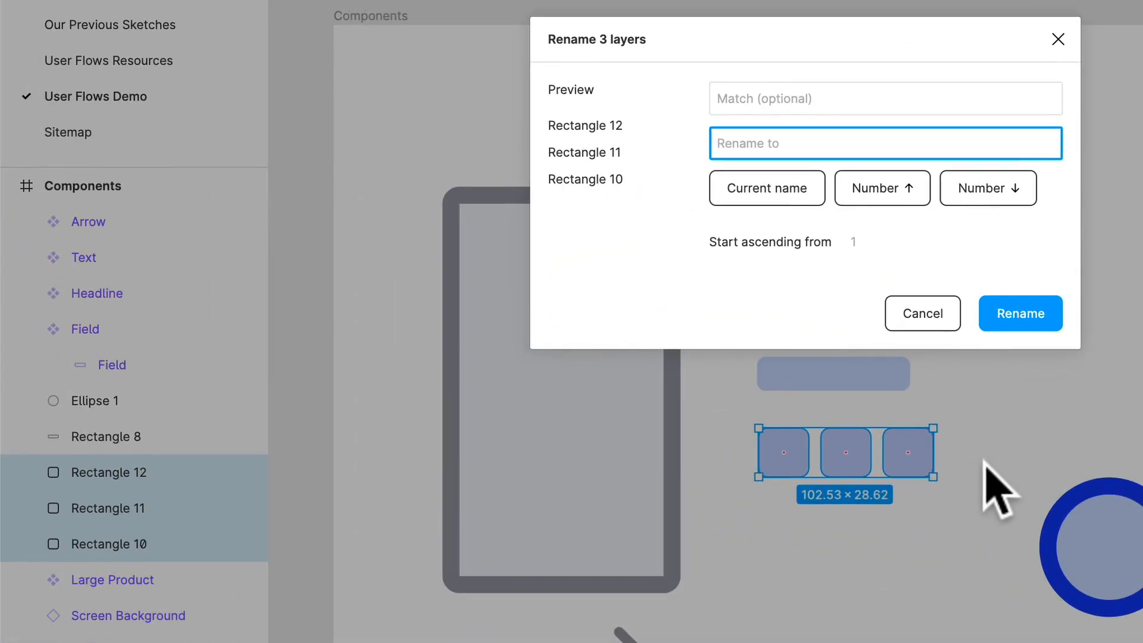
{"action": "left_click", "coordinate": [922, 322]}
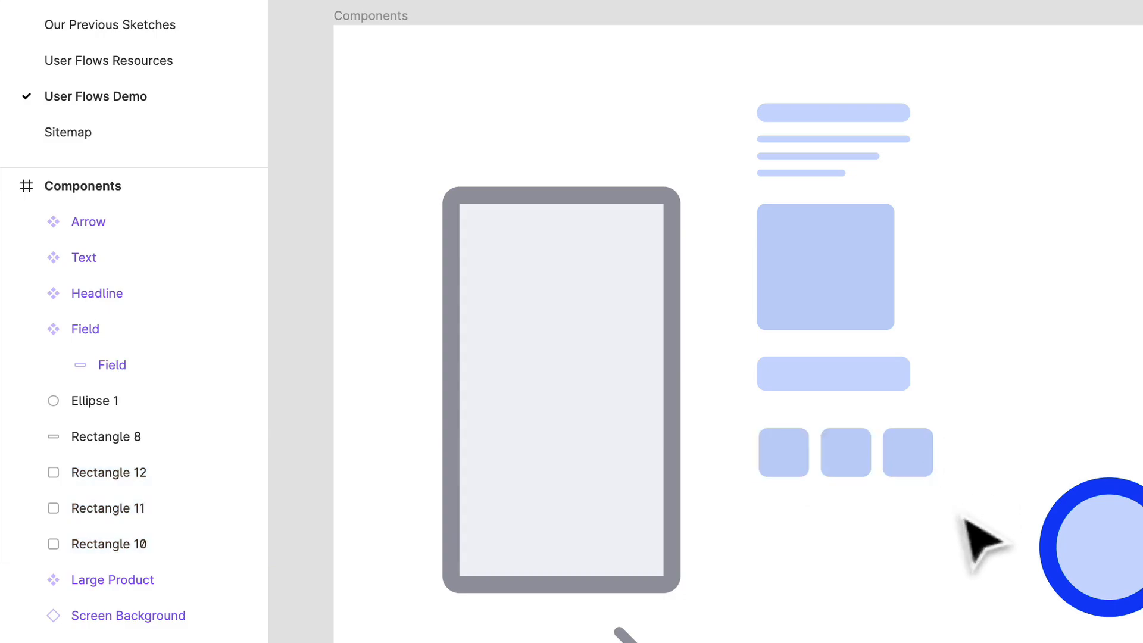
{"action": "left_click_drag", "start_coordinate": [964, 513], "coordinate": [768, 428]}
{"action": "key", "text": "super+r"}
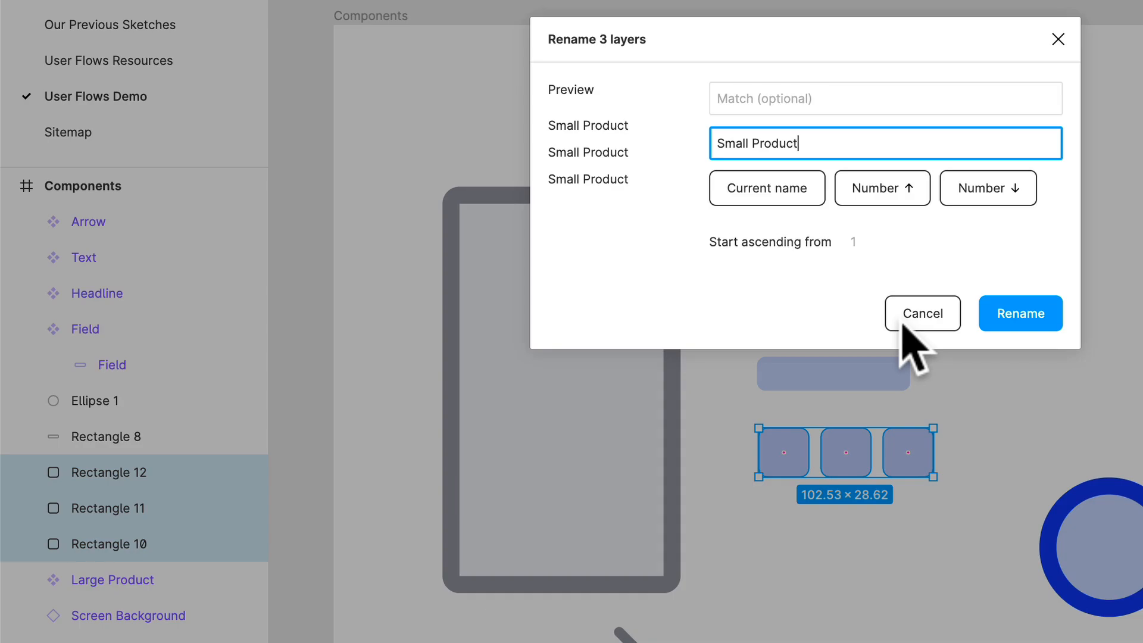
{"action": "type", "text": "s"}
{"action": "key", "text": "Return"}
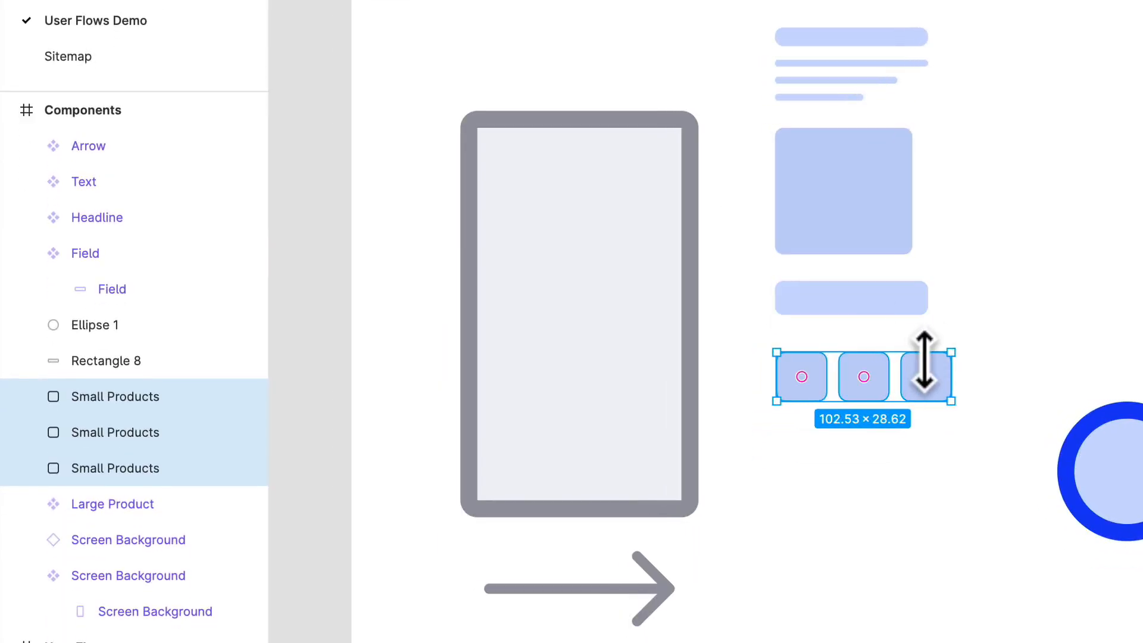
Turn the three small squares into one component named Small Products
{"action": "key", "text": "alt+super+k"}
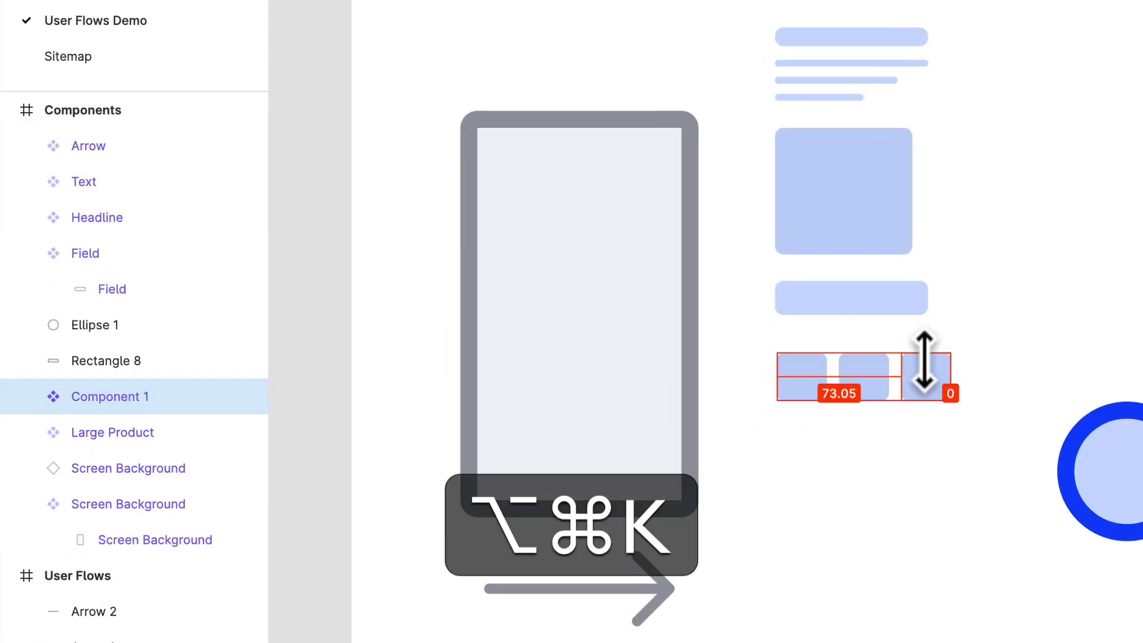
{"action": "key", "text": "super+r"}
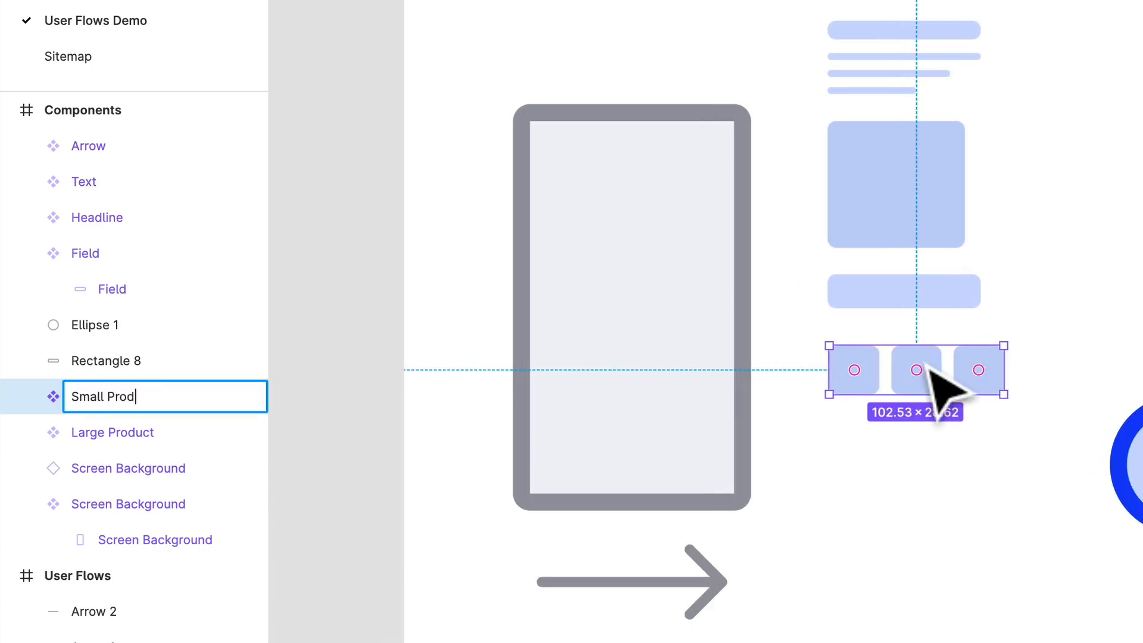
{"action": "type", "text": "Small Products"}
{"action": "key", "text": "Return"}
Turn the blue-outlined circle into a component named Confirmation and place it in the empty space to the right of the headline and text
{"action": "scroll", "coordinate": [944, 434], "scroll_direction": "right", "scroll_amount": 3}
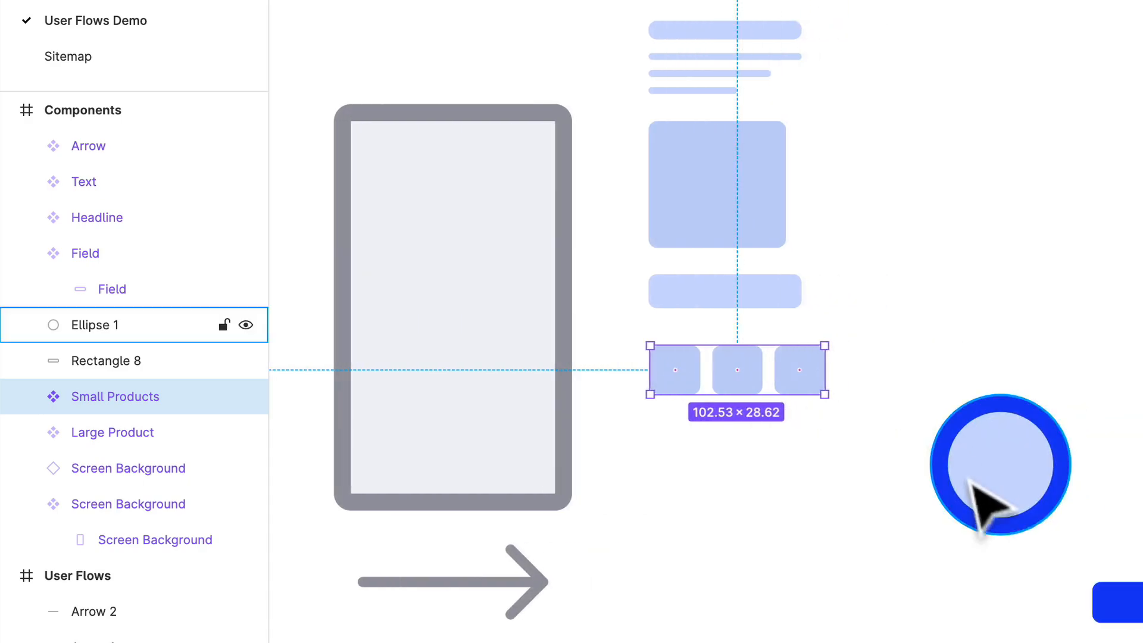
{"action": "left_click", "coordinate": [982, 510]}
{"action": "left_click_drag", "start_coordinate": [972, 542], "coordinate": [767, 552]}
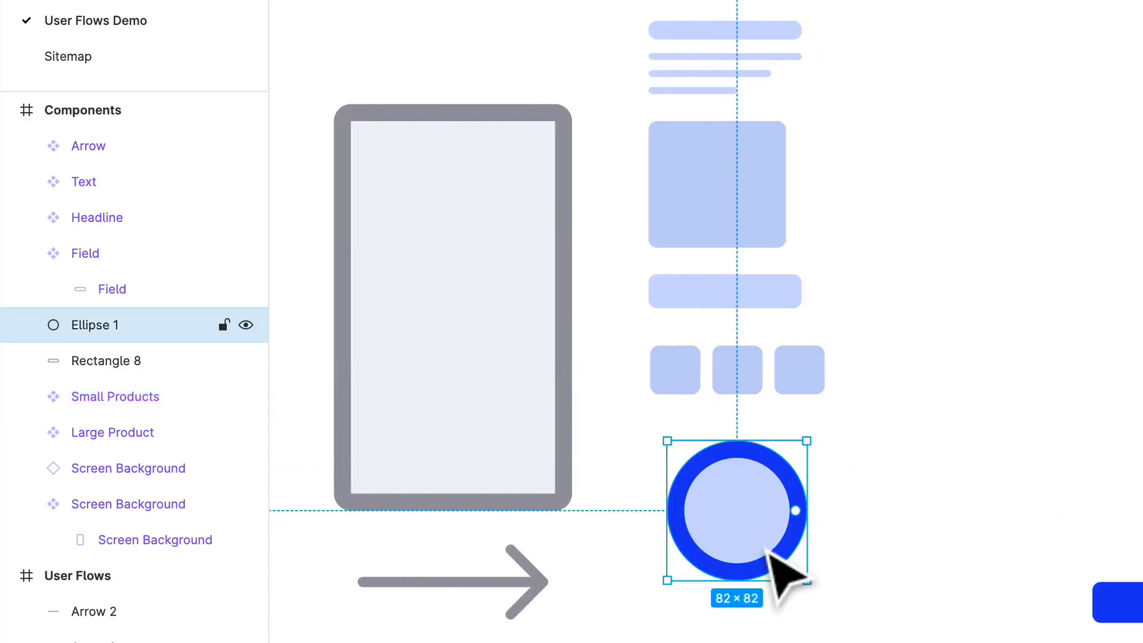
{"action": "key", "text": "super+r"}
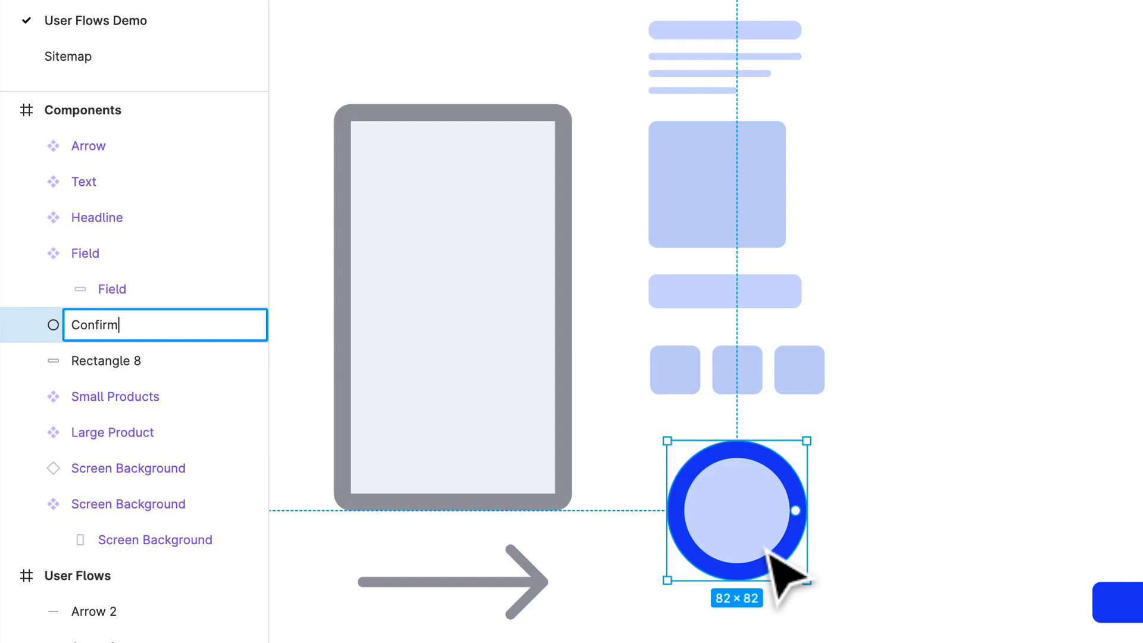
{"action": "type", "text": "Confirmation"}
{"action": "key", "text": "Return"}
{"action": "key", "text": "super+alt+k"}
{"action": "left_click_drag", "start_coordinate": [758, 555], "coordinate": [1057, 132]}
Bring the dark blue rectangle and Field together below Small Products, with Field on top, and move Small Products up beneath Large Product
{"action": "left_click_drag", "start_coordinate": [1140, 601], "coordinate": [803, 488]}
{"action": "left_click_drag", "start_coordinate": [774, 297], "coordinate": [787, 461]}
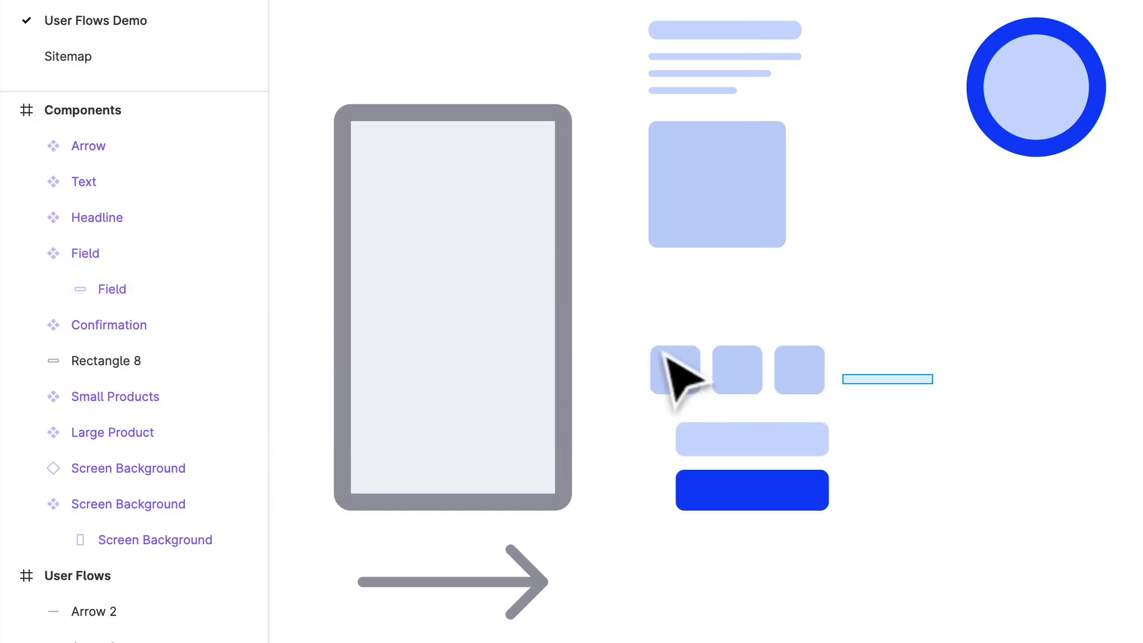
{"action": "left_click", "coordinate": [676, 370]}
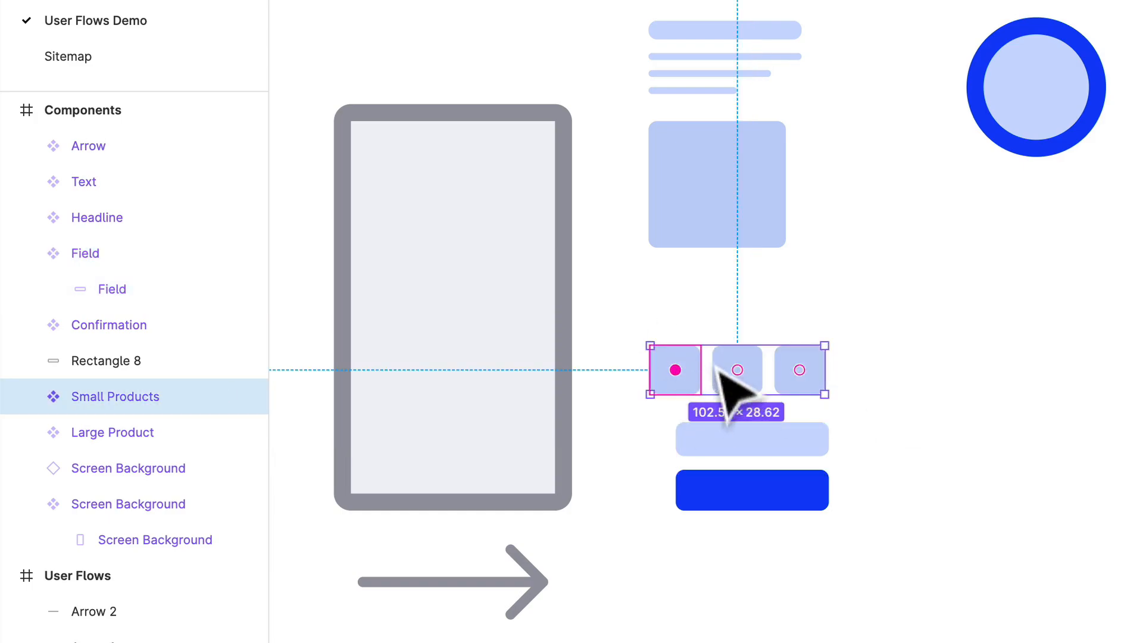
{"action": "left_click_drag", "start_coordinate": [718, 367], "coordinate": [714, 307]}
{"action": "left_click", "coordinate": [747, 373]}
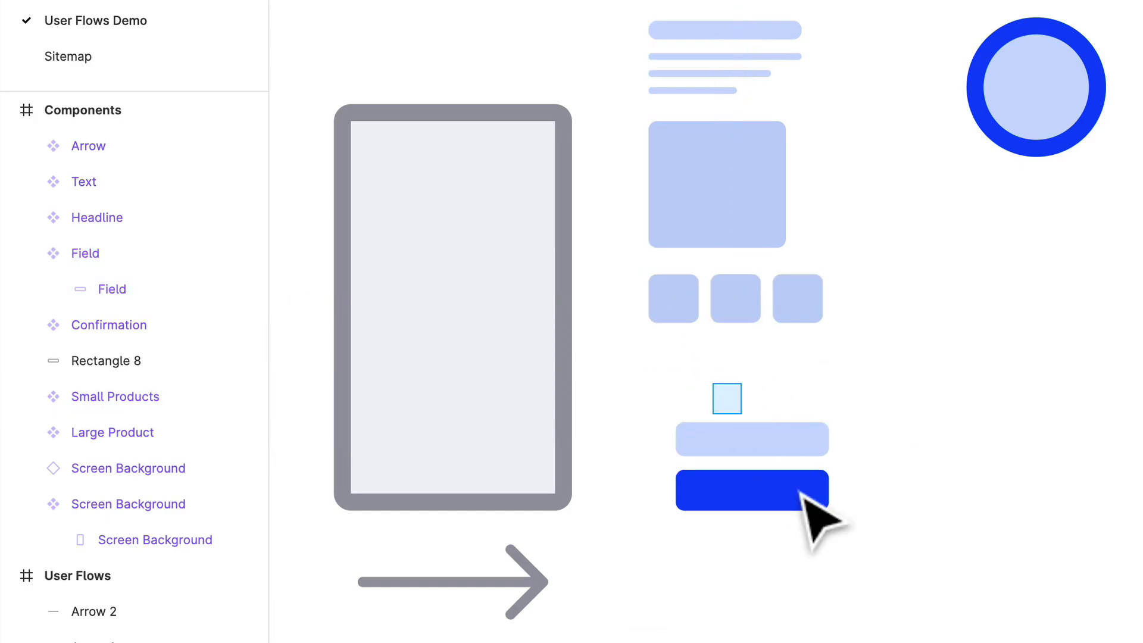
Move Field and the dark blue rectangle up together, and turn the dark blue rectangle into a component named Button
{"action": "left_click_drag", "start_coordinate": [799, 492], "coordinate": [781, 450]}
{"action": "left_click", "coordinate": [877, 452]}
{"action": "left_click", "coordinate": [768, 447]}
{"action": "key", "text": "ctrl+r"}
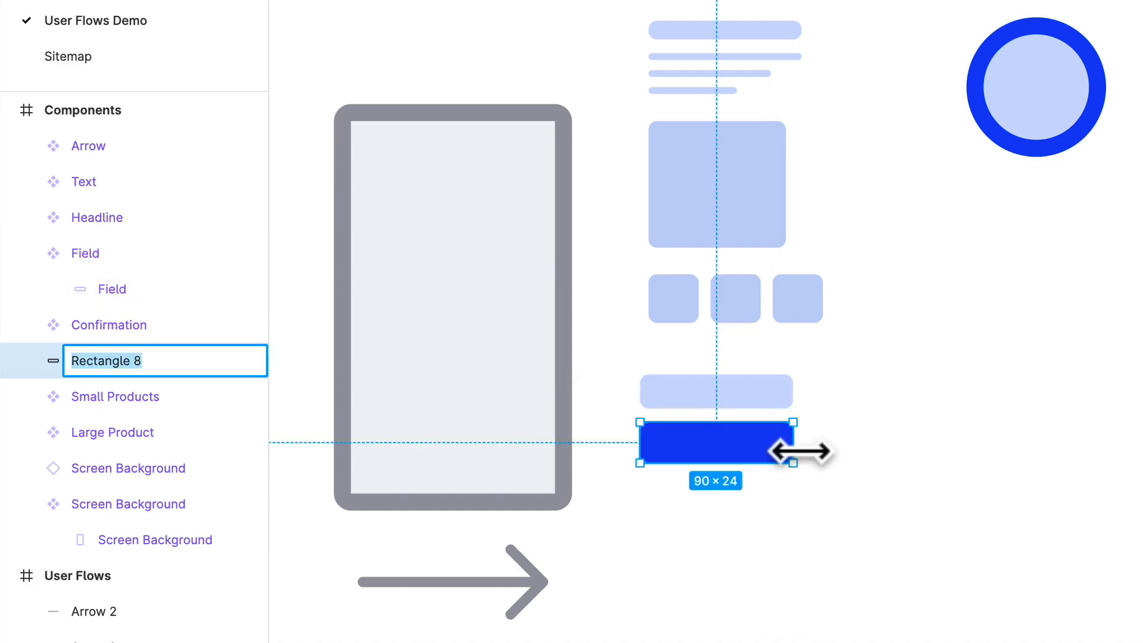
{"action": "type", "text": "Button"}
{"action": "key", "text": "Return"}
{"action": "key", "text": "alt+super+k"}
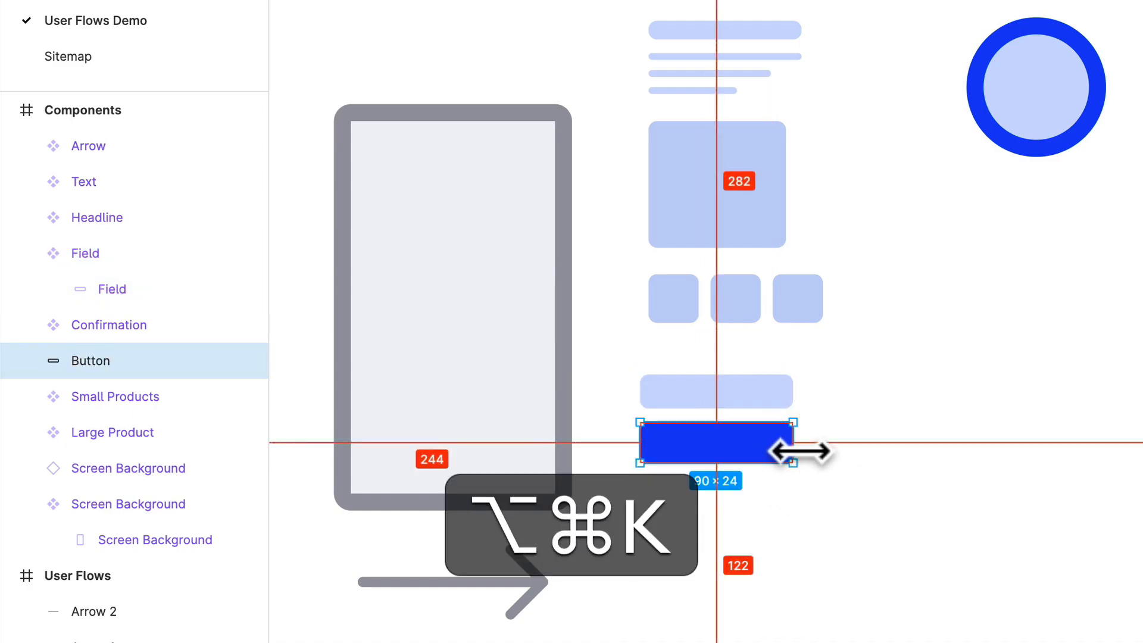
{"action": "left_click", "coordinate": [932, 487]}
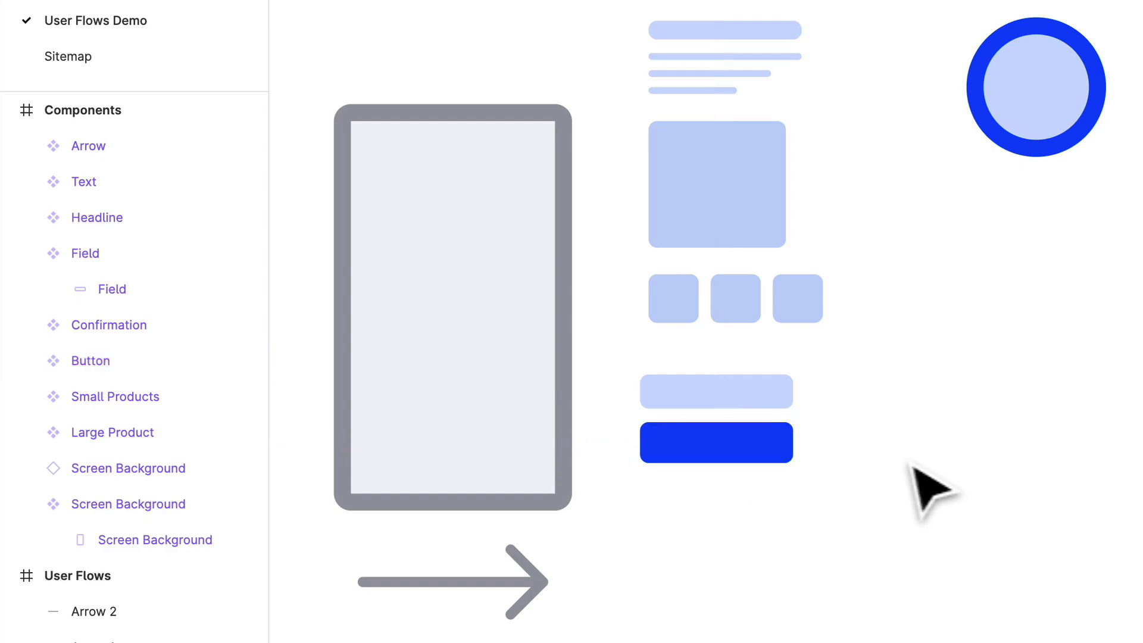
Widen the Field and Button components together to 108, in line with the right edge of Small Products
{"action": "left_click", "coordinate": [770, 451]}
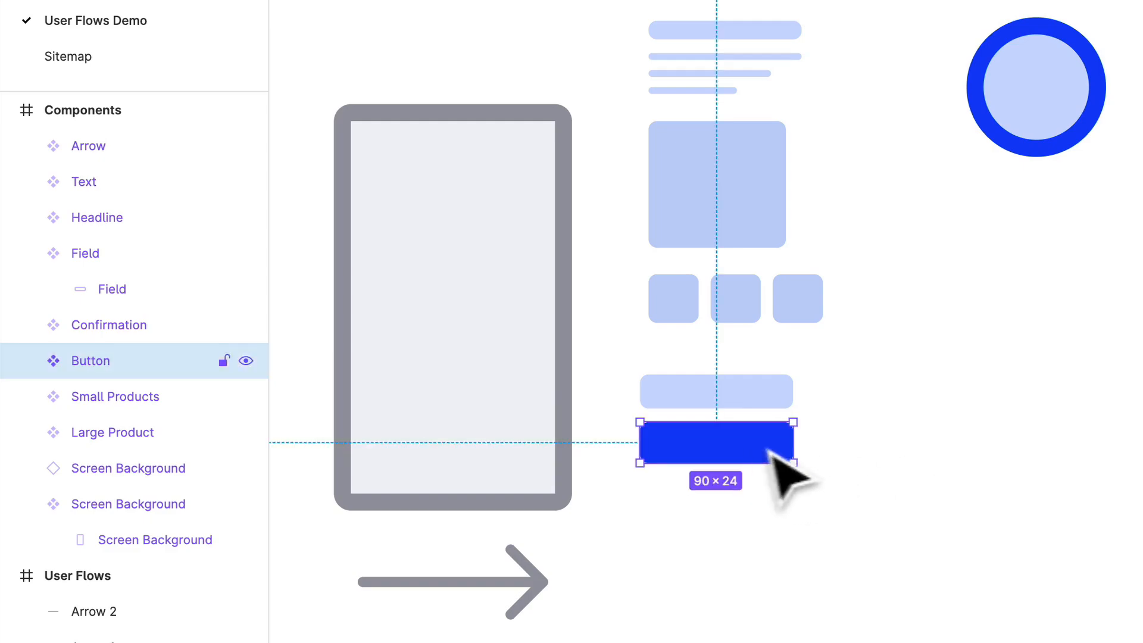
{"action": "left_click", "coordinate": [784, 407], "text": "shift"}
{"action": "left_click_drag", "start_coordinate": [808, 432], "coordinate": [831, 432]}
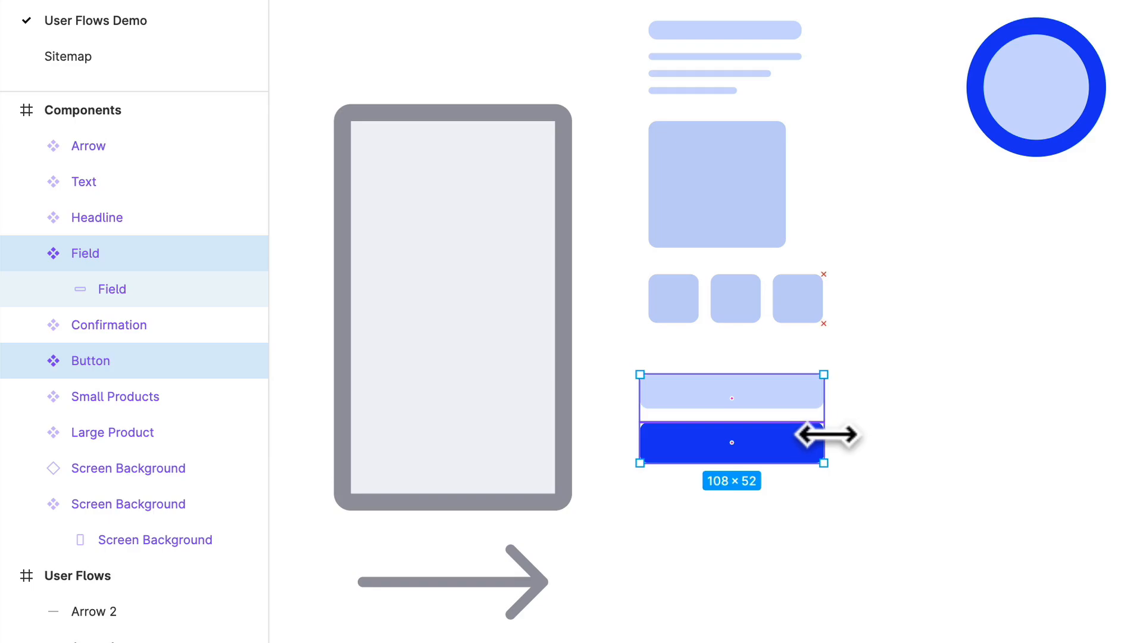
{"action": "left_click", "coordinate": [904, 396]}
Place a copy of Large Product beside the original and delete the copy
{"action": "scroll", "coordinate": [855, 334], "scroll_direction": "up", "scroll_amount": 3}
{"action": "scroll", "coordinate": [703, 223], "scroll_direction": "down", "scroll_amount": 2}
{"action": "left_click", "coordinate": [695, 228]}
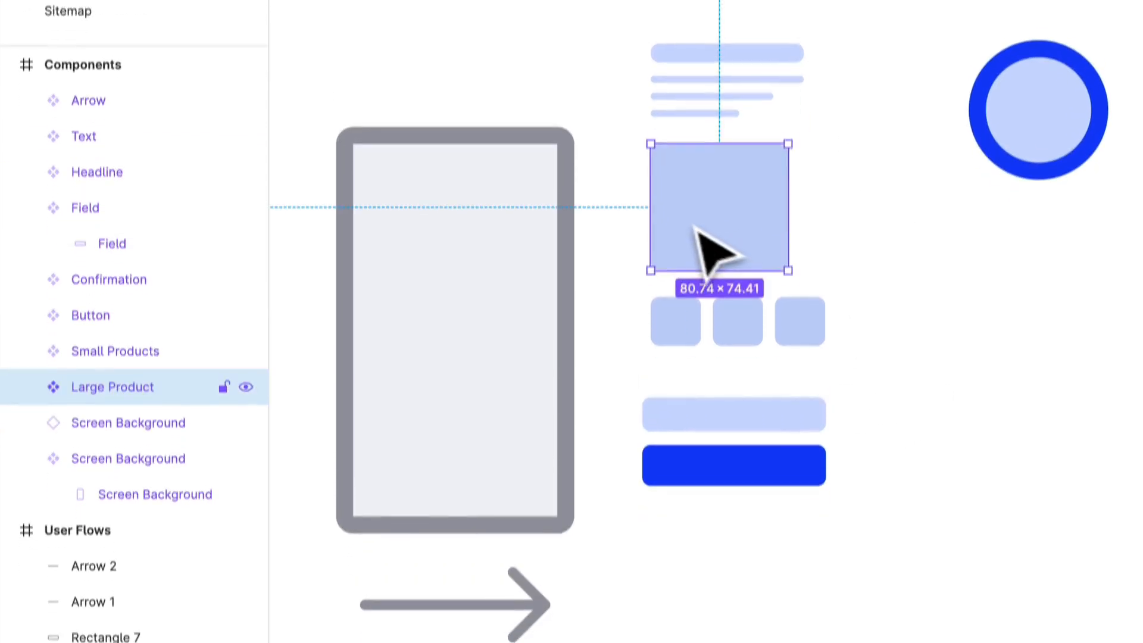
{"action": "scroll", "coordinate": [697, 229], "scroll_direction": "down", "scroll_amount": 1}
{"action": "left_click_drag", "start_coordinate": [697, 230], "coordinate": [853, 217]}
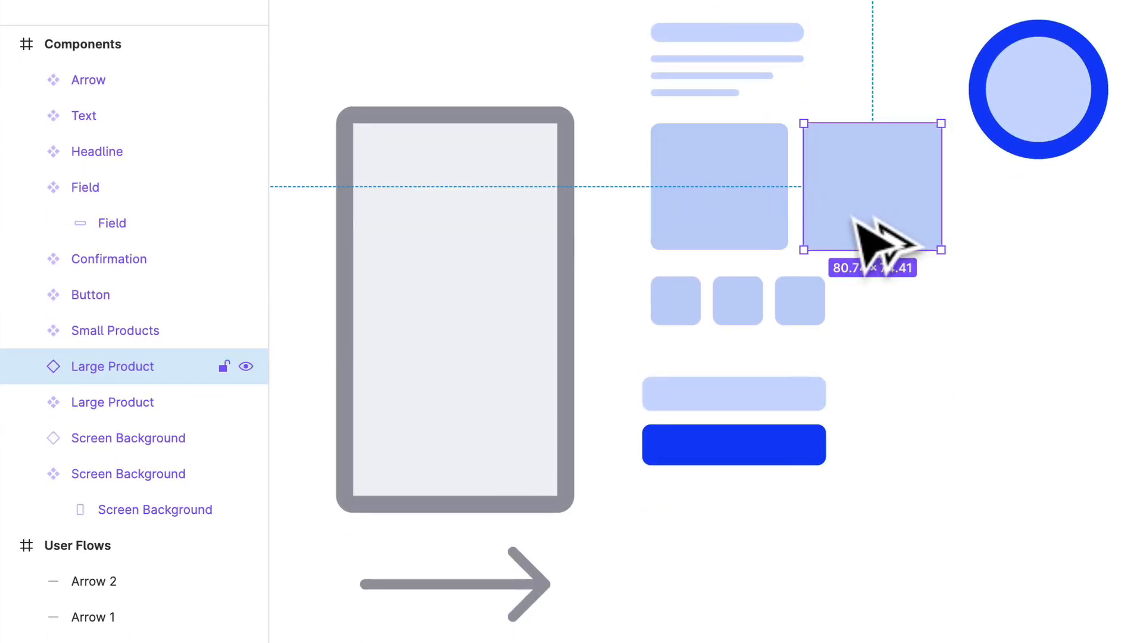
{"action": "key", "text": "Delete"}
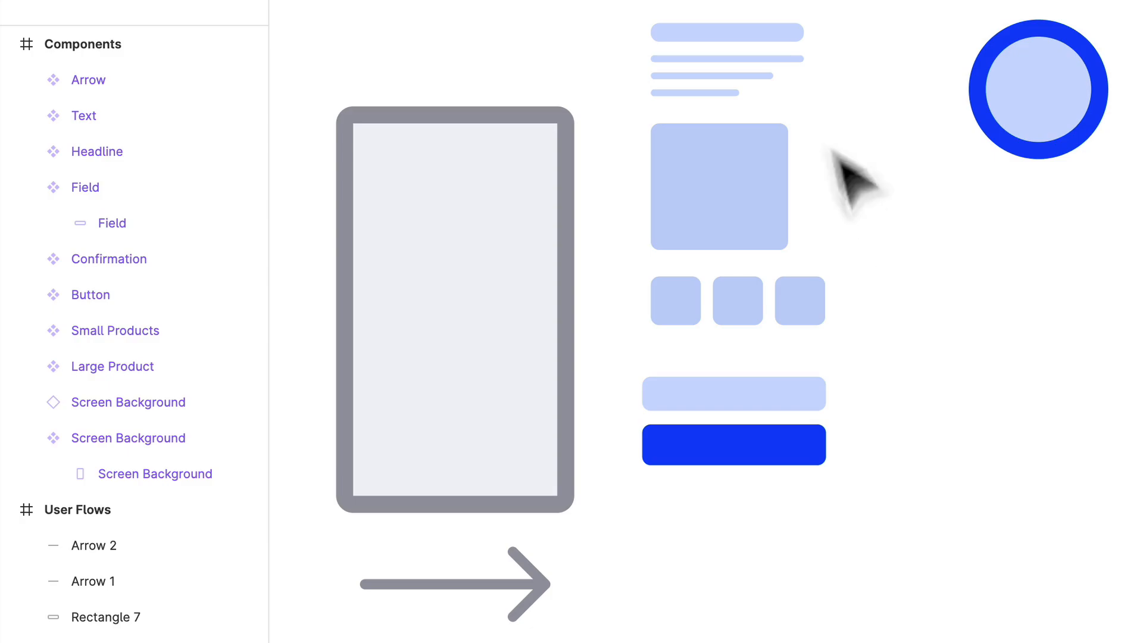
Widen the Text and Headline components to 103, in line with the right edge of Small Products
{"action": "left_click", "coordinate": [723, 89]}
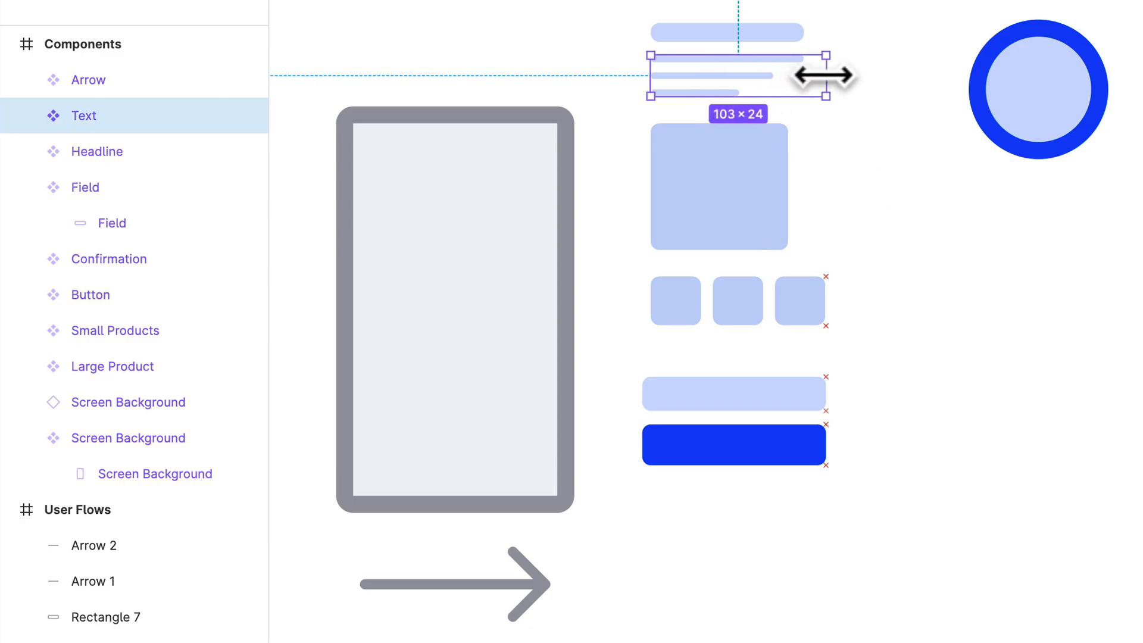
{"action": "left_click", "coordinate": [757, 34]}
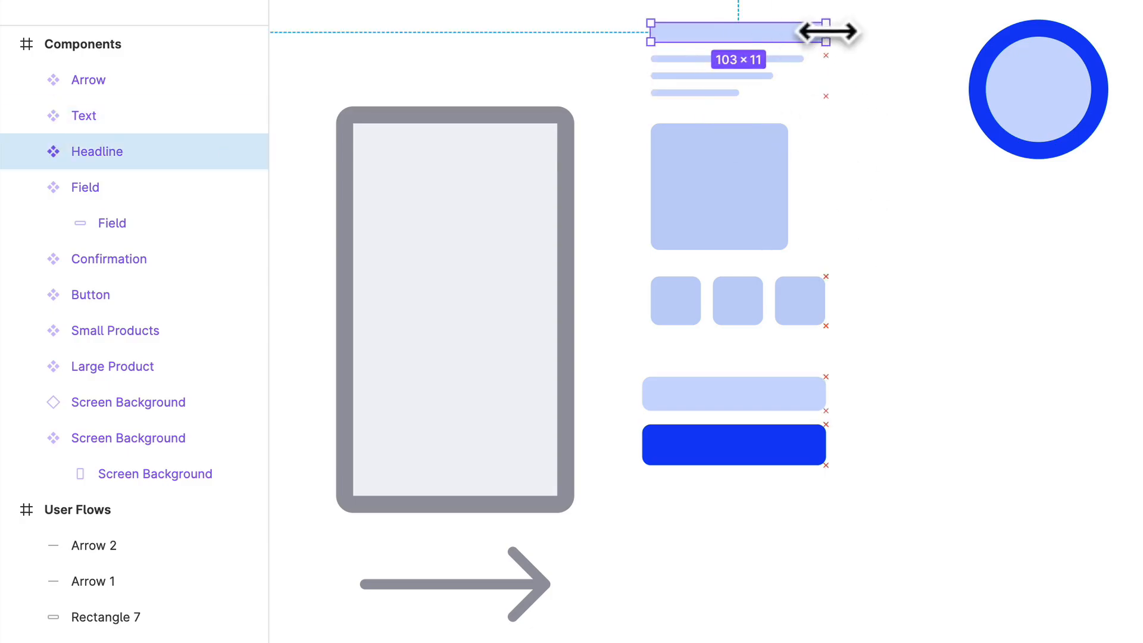
{"action": "left_click_drag", "start_coordinate": [828, 31], "coordinate": [828, 31]}
{"action": "left_click", "coordinate": [904, 282]}
Move Confirmation down beside the column of components and delete the spare Screen Background instance from the Components frame
{"action": "scroll", "coordinate": [904, 282], "scroll_direction": "down", "scroll_amount": 5}
{"action": "left_click_drag", "start_coordinate": [984, 171], "coordinate": [962, 273]}
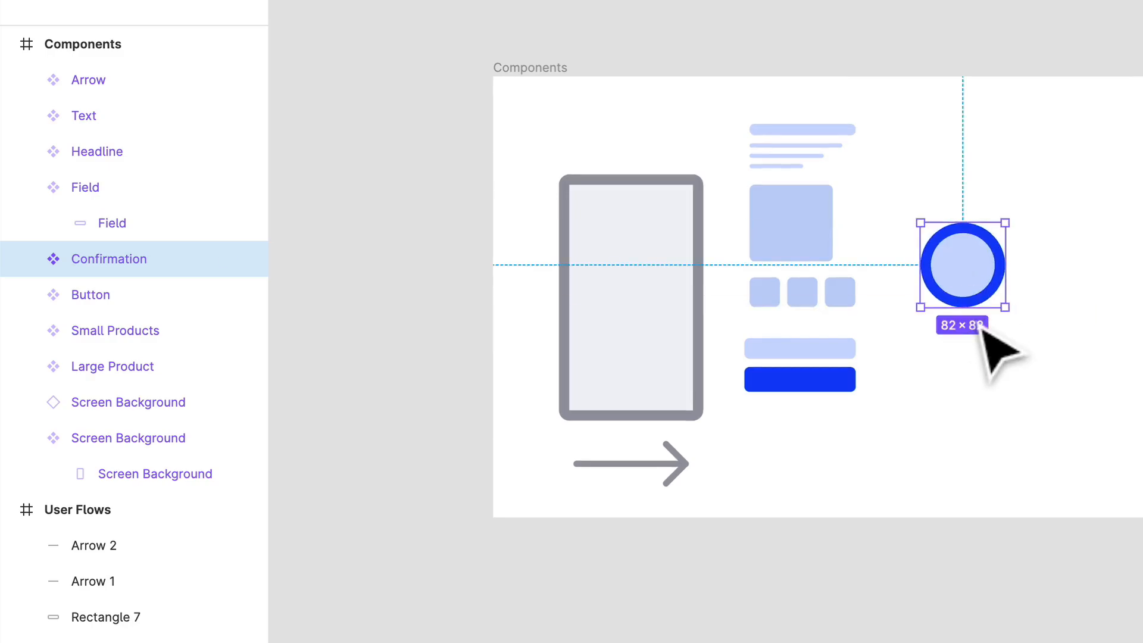
{"action": "scroll", "coordinate": [1012, 332], "scroll_direction": "right", "scroll_amount": 5}
{"action": "left_click", "coordinate": [1033, 331]}
{"action": "key", "text": "Delete"}
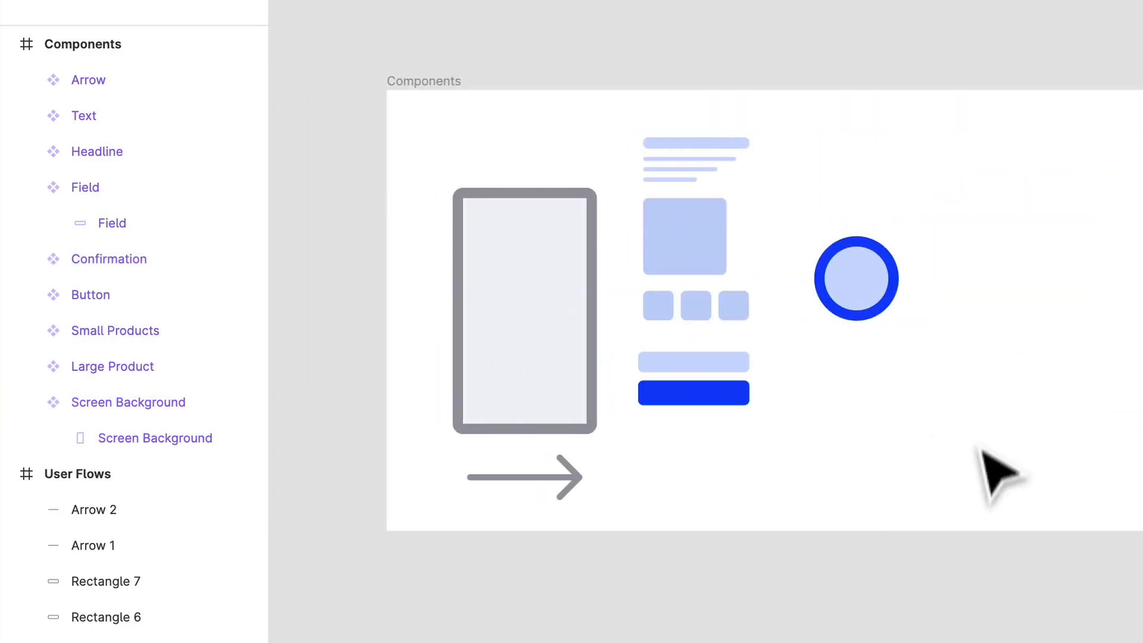
Move everything except the phone outline and arrow as one group, farther from the phone and vertically centred with 84 above and below
{"action": "left_click_drag", "start_coordinate": [970, 472], "coordinate": [676, 140]}
{"action": "left_click_drag", "start_coordinate": [683, 239], "coordinate": [707, 275]}
{"action": "scroll", "coordinate": [717, 266], "scroll_direction": "up", "scroll_amount": 4}
{"action": "scroll", "coordinate": [717, 267], "scroll_direction": "left", "scroll_amount": 1}
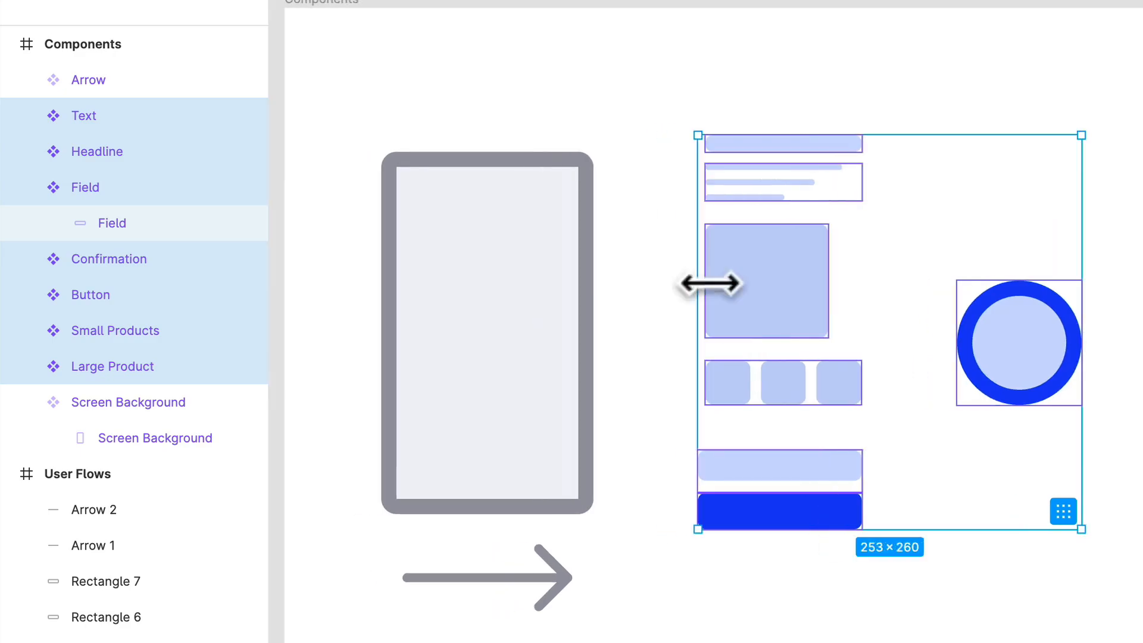
{"action": "key", "text": "alt"}
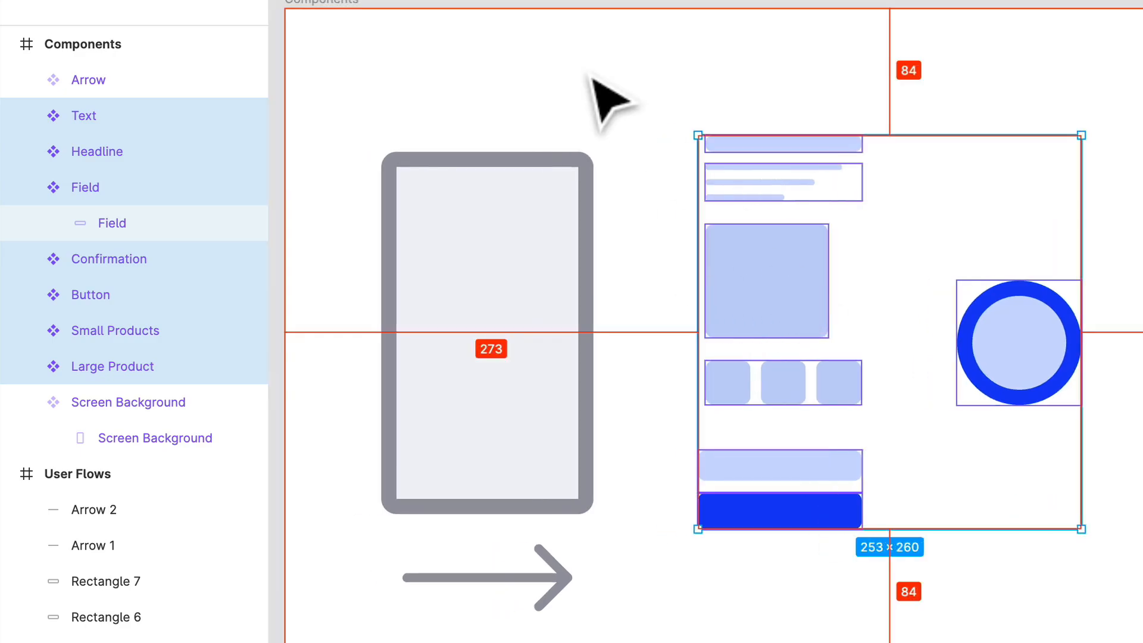
{"action": "scroll", "coordinate": [619, 78], "scroll_direction": "left", "scroll_amount": 1}
{"action": "left_click", "coordinate": [769, 100]}
{"action": "scroll", "coordinate": [772, 101], "scroll_direction": "right", "scroll_amount": 1}
{"action": "scroll", "coordinate": [772, 102], "scroll_direction": "down", "scroll_amount": 2}
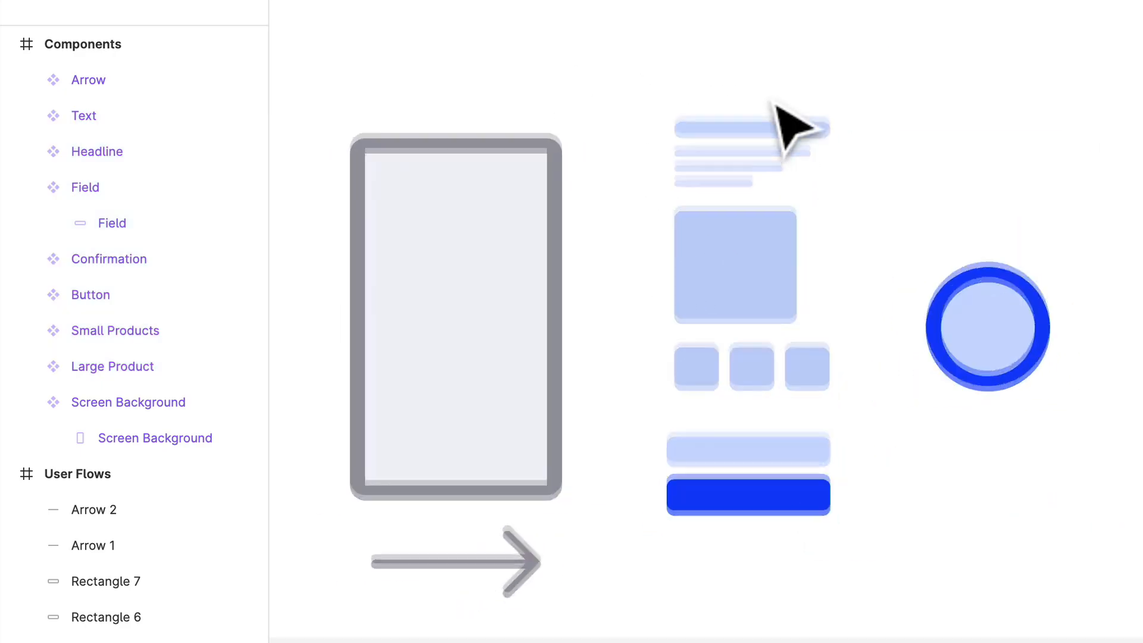
{"action": "scroll", "coordinate": [759, 100], "scroll_direction": "down", "scroll_amount": 5}
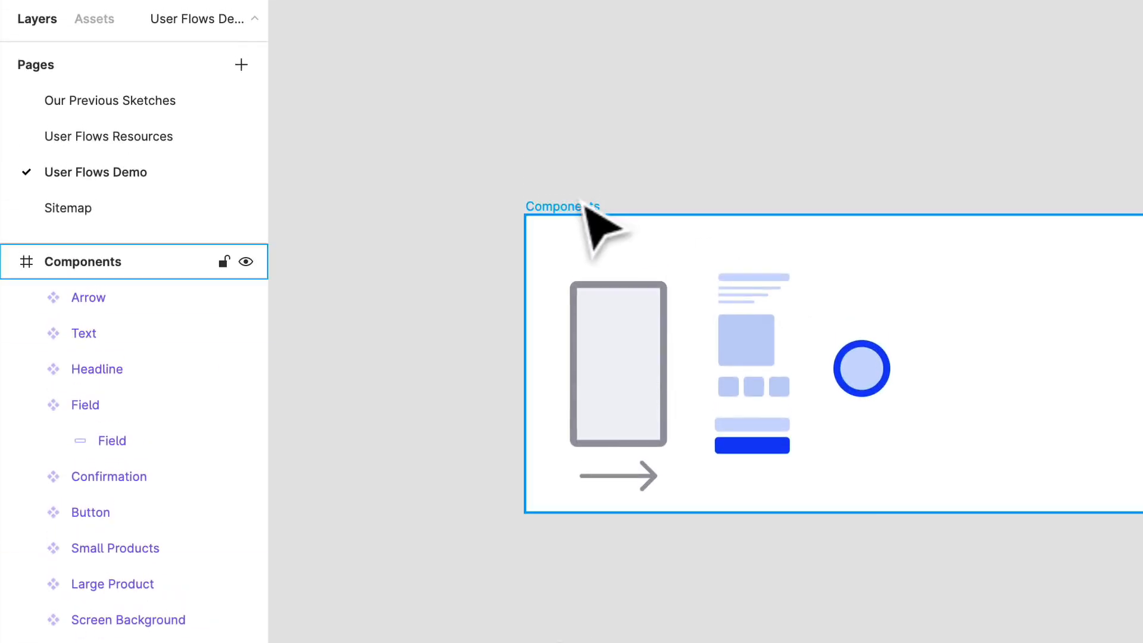
Widen the Components frame to the right, adding a large empty area beyond Confirmation
{"action": "left_click", "coordinate": [580, 205]}
{"action": "scroll", "coordinate": [833, 381], "scroll_direction": "right", "scroll_amount": 5}
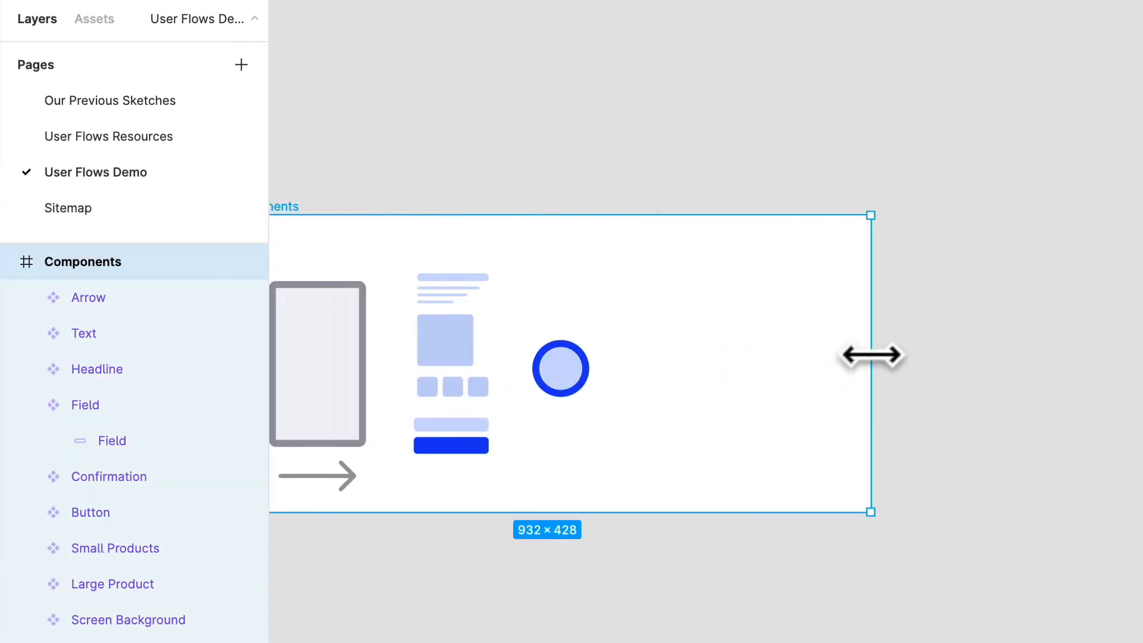
{"action": "left_click_drag", "start_coordinate": [871, 356], "coordinate": [1142, 357]}
{"action": "key", "text": "Escape"}
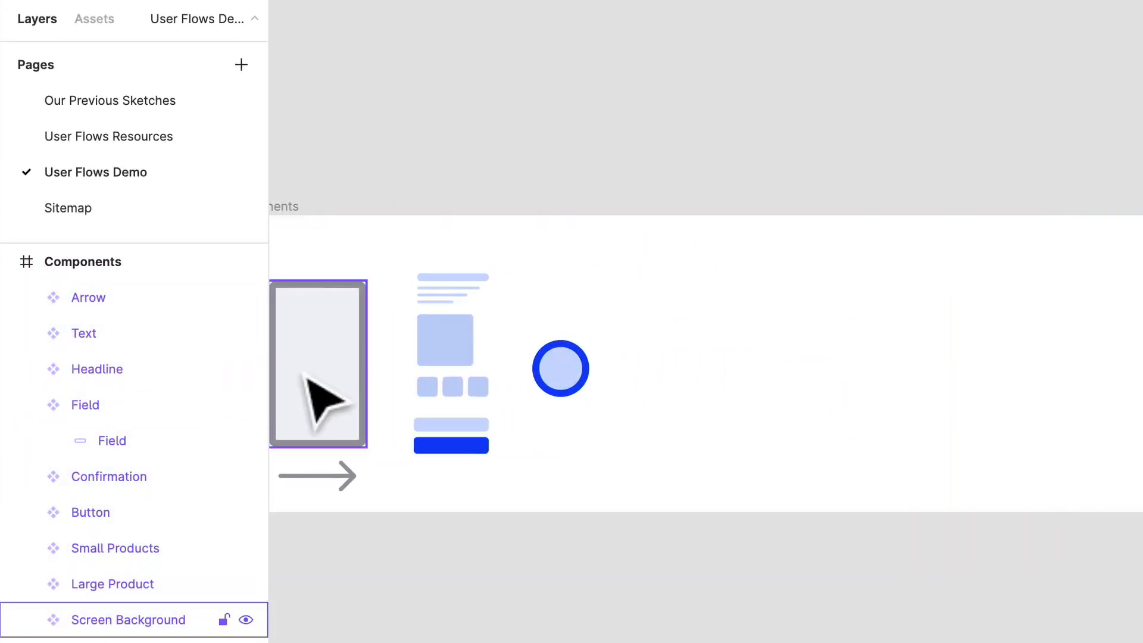
Place a copy of Screen Background in the empty area beyond Confirmation and a copy of Arrow to its right at mid-height
{"action": "left_click_drag", "start_coordinate": [305, 376], "coordinate": [753, 377]}
{"action": "key", "text": "Escape"}
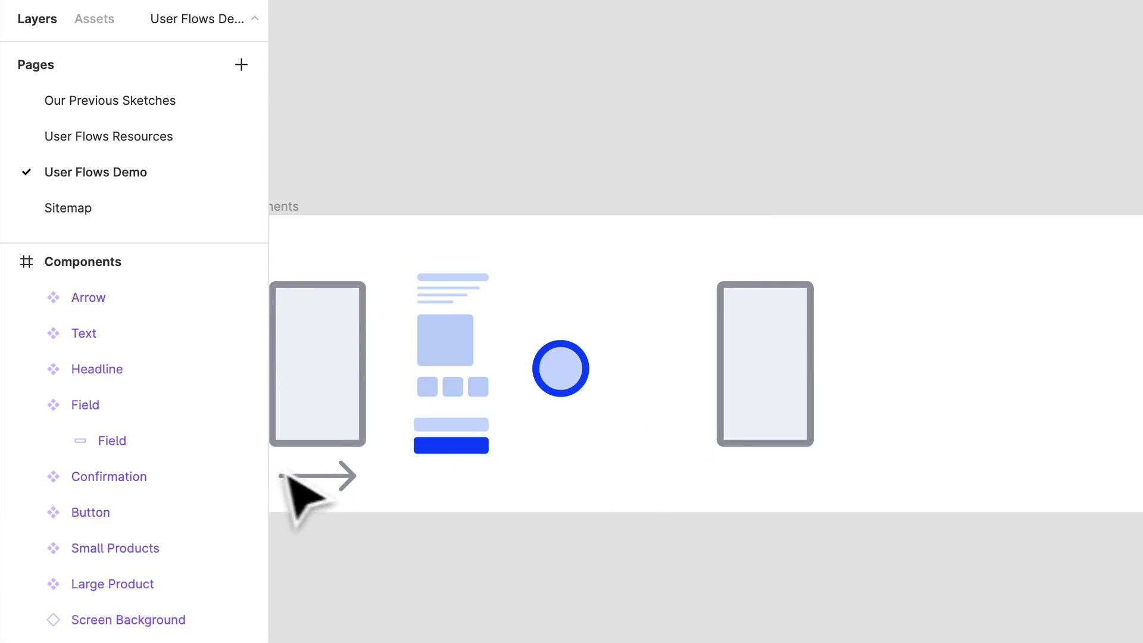
{"action": "left_click_drag", "start_coordinate": [288, 476], "coordinate": [895, 379]}
Place a copy of Large Product inside the copied phone outline and a copy of Headline above it, aligned to its left edge
{"action": "scroll", "coordinate": [650, 434], "scroll_direction": "up", "scroll_amount": 3}
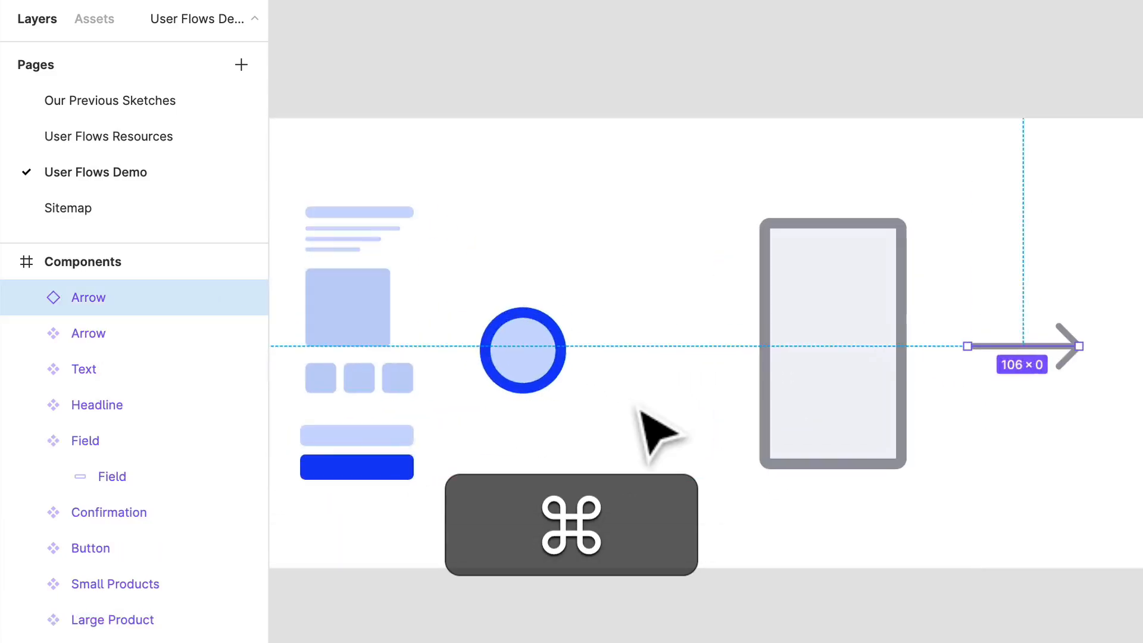
{"action": "scroll", "coordinate": [641, 410], "scroll_direction": "left", "scroll_amount": 3}
{"action": "left_click_drag", "start_coordinate": [469, 306], "coordinate": [939, 320]}
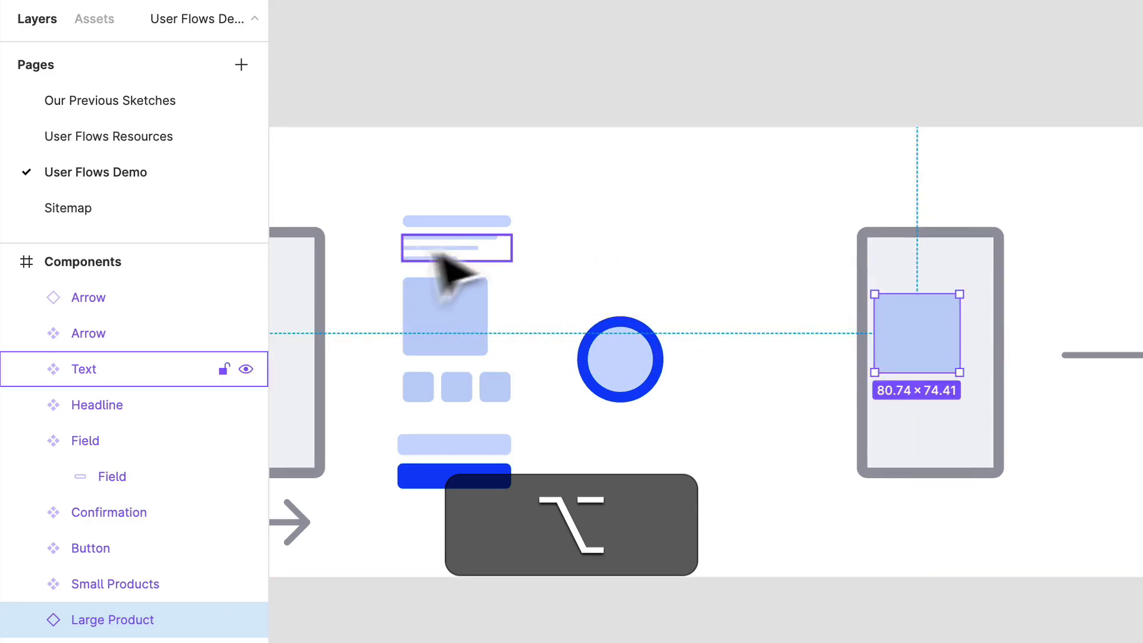
{"action": "left_click_drag", "start_coordinate": [479, 223], "coordinate": [952, 266]}
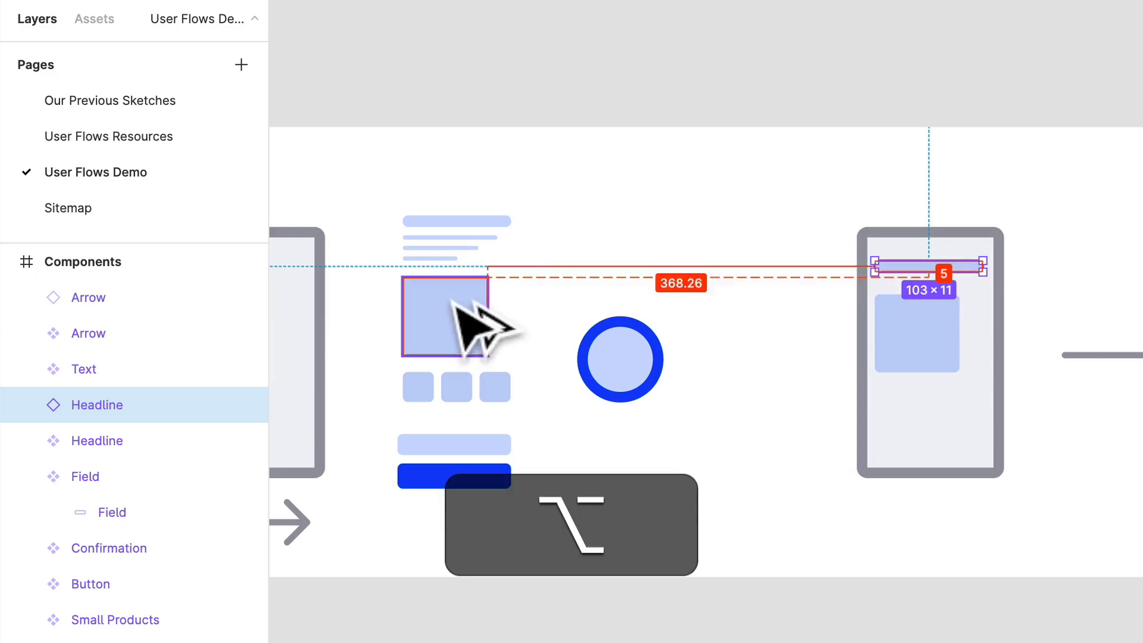
Add a second Large Product copy beside the first in the phone and narrow it to end at the screen's inner right edge
{"action": "left_click_drag", "start_coordinate": [472, 326], "coordinate": [1022, 348]}
{"action": "mouse_move", "coordinate": [962, 324]}
{"action": "left_mouse_down"}
{"action": "mouse_move", "coordinate": [997, 327]}
{"action": "mouse_move", "coordinate": [985, 325]}
{"action": "left_mouse_up"}
{"action": "key", "text": "super+z"}
{"action": "scroll", "coordinate": [988, 326], "scroll_direction": "up", "scroll_amount": 5}
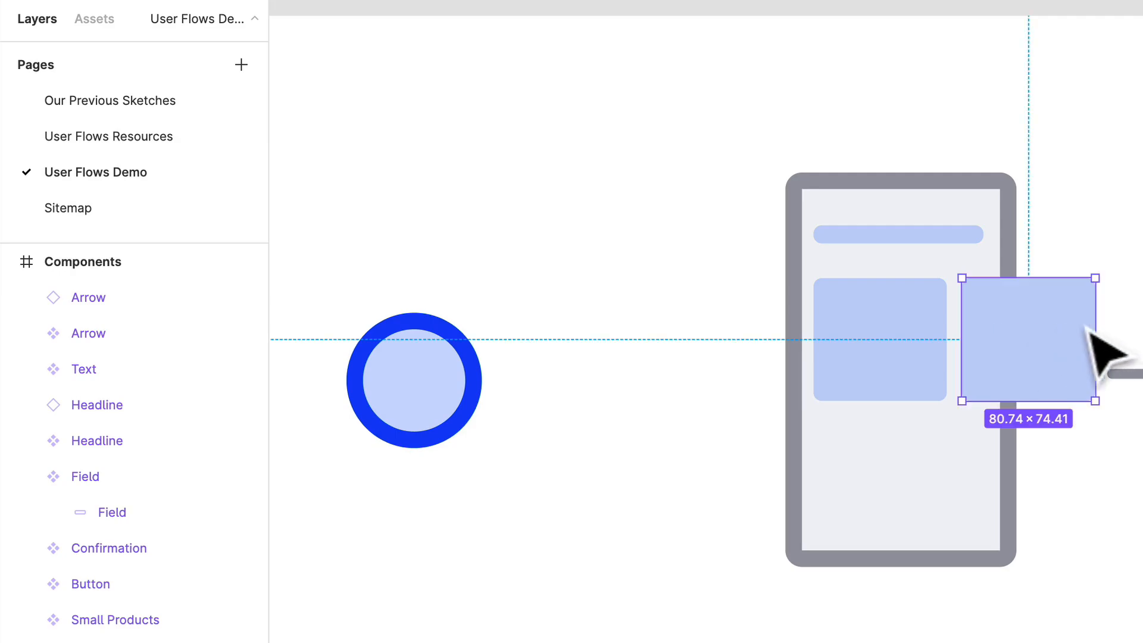
{"action": "left_click_drag", "start_coordinate": [1095, 333], "coordinate": [996, 315]}
{"action": "left_click", "coordinate": [1111, 295]}
{"action": "left_click", "coordinate": [1002, 315]}
{"action": "scroll", "coordinate": [1003, 315], "scroll_direction": "up", "scroll_amount": 5}
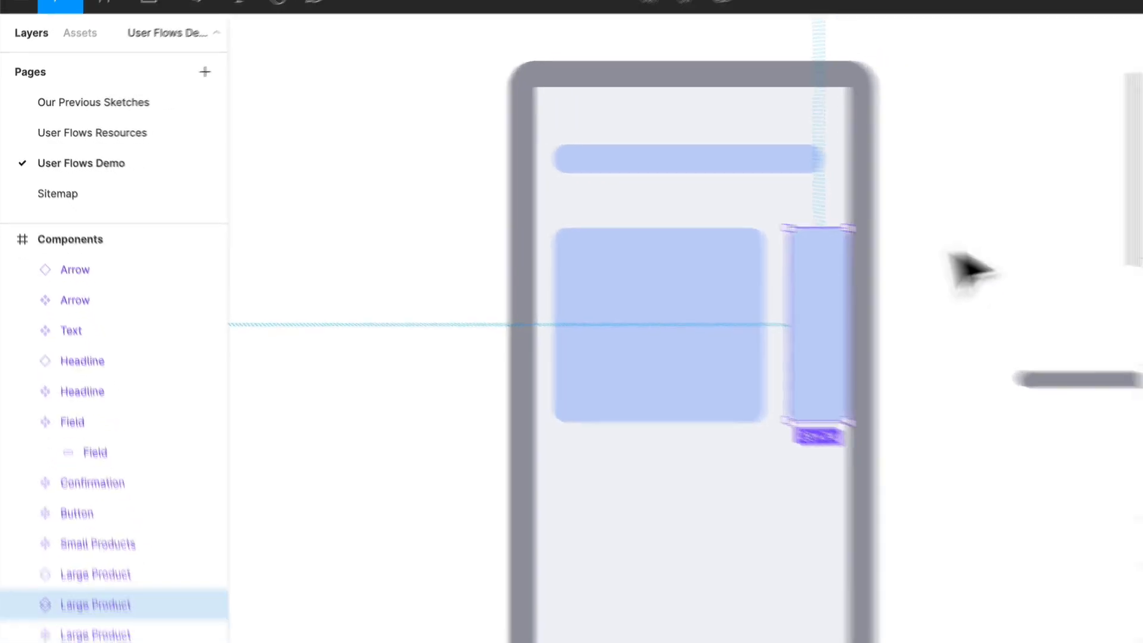
Place a copy of Small Products below the large products in the phone and a copy of Button beneath it, left-aligned
{"action": "scroll", "coordinate": [587, 273], "scroll_direction": "down", "scroll_amount": 5}
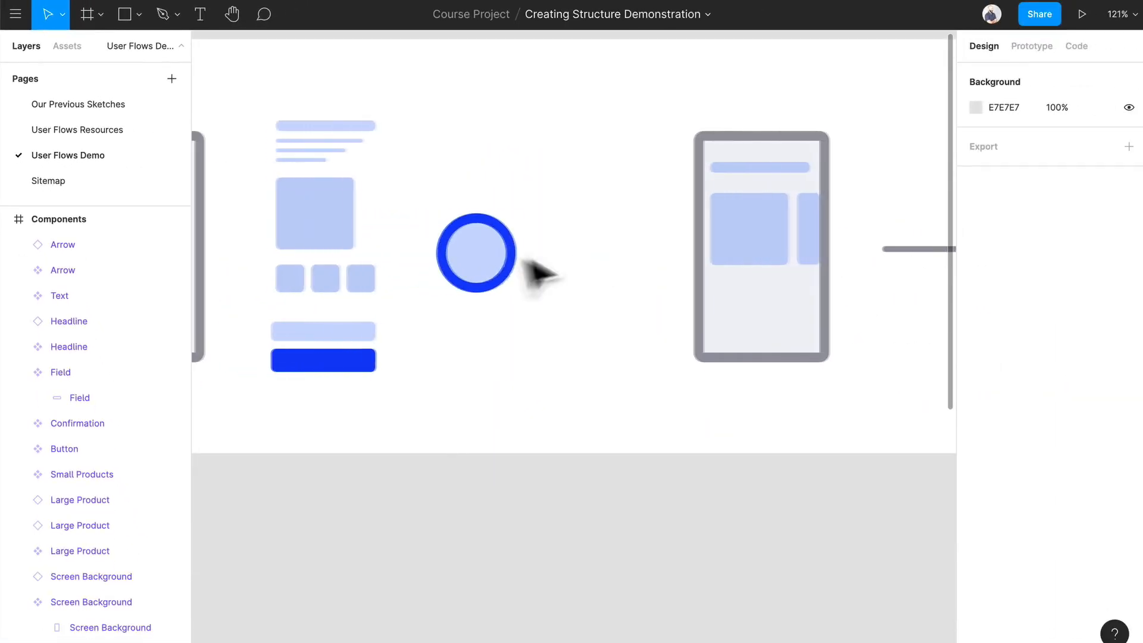
{"action": "mouse_move", "coordinate": [324, 279]}
{"action": "left_mouse_down"}
{"action": "mouse_move", "coordinate": [857, 313]}
{"action": "mouse_move", "coordinate": [784, 298]}
{"action": "left_mouse_up"}
{"action": "left_click", "coordinate": [874, 257]}
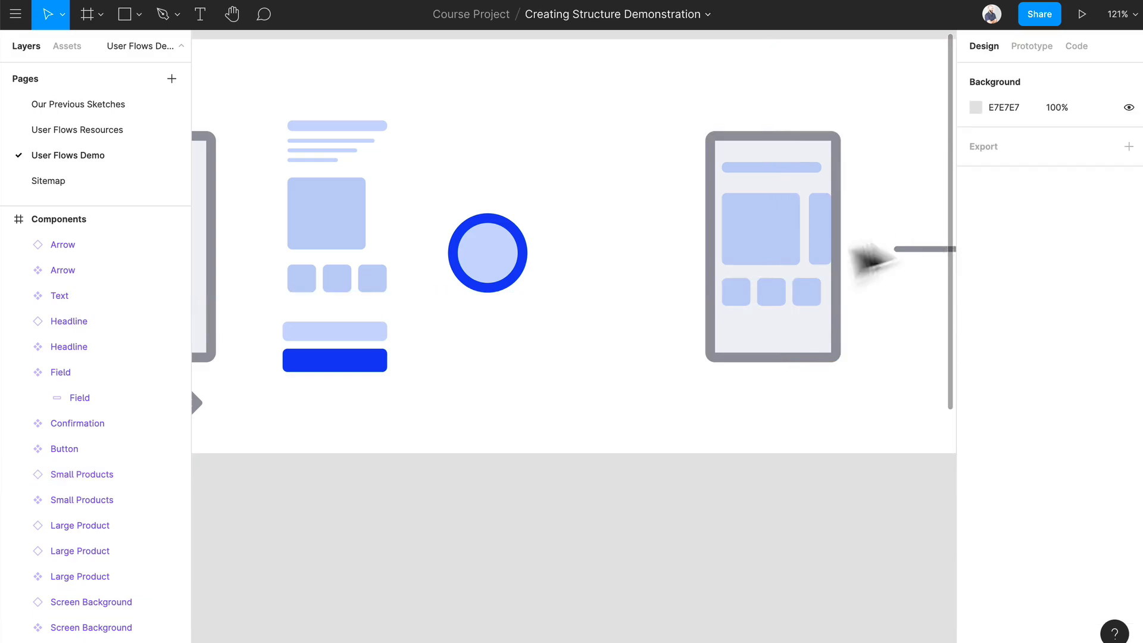
{"action": "left_click_drag", "start_coordinate": [360, 357], "coordinate": [807, 335]}
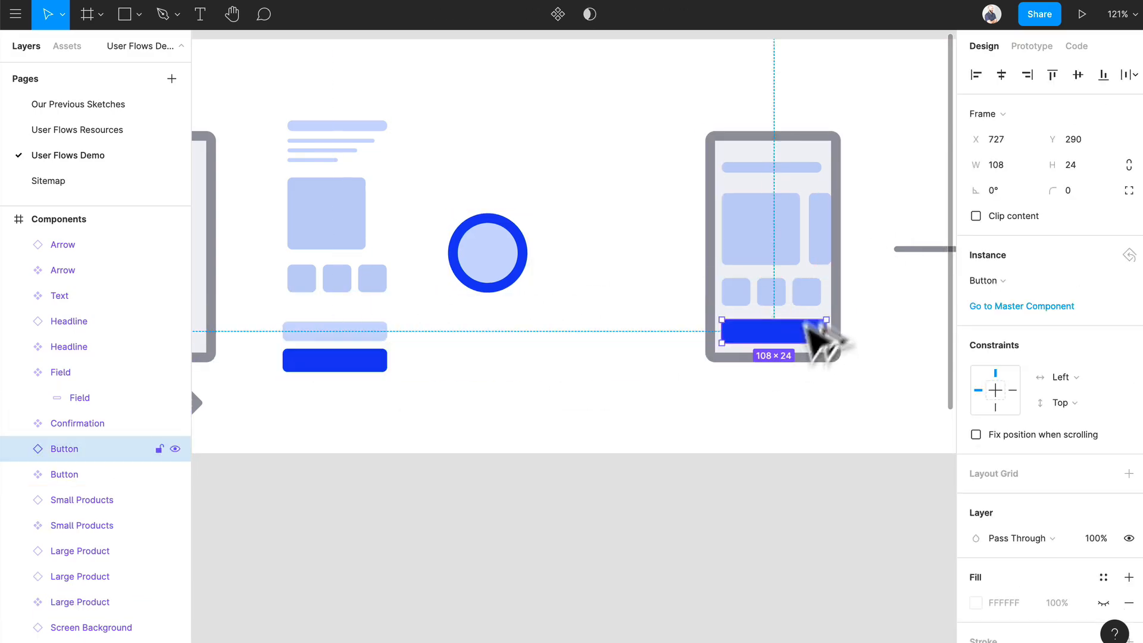
{"action": "left_click", "coordinate": [895, 173]}
Duplicate the assembled phone screen with all its contents to the far side of the arrow, level with the original
{"action": "scroll", "coordinate": [886, 168], "scroll_direction": "right", "scroll_amount": 3}
{"action": "scroll", "coordinate": [880, 162], "scroll_direction": "right", "scroll_amount": 1}
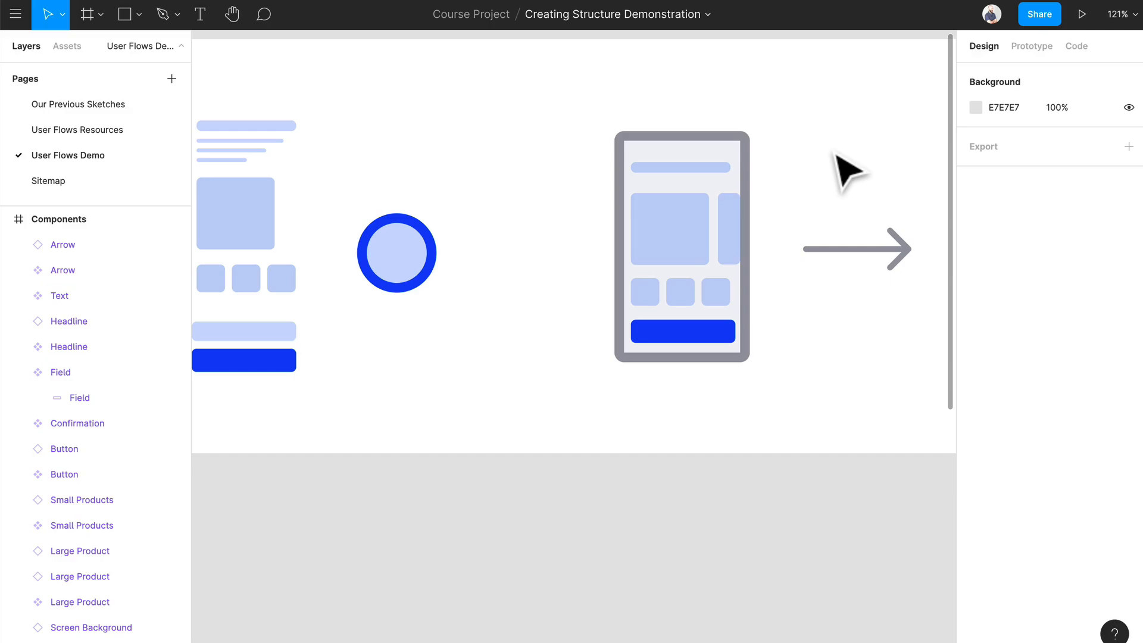
{"action": "scroll", "coordinate": [845, 169], "scroll_direction": "right", "scroll_amount": 10}
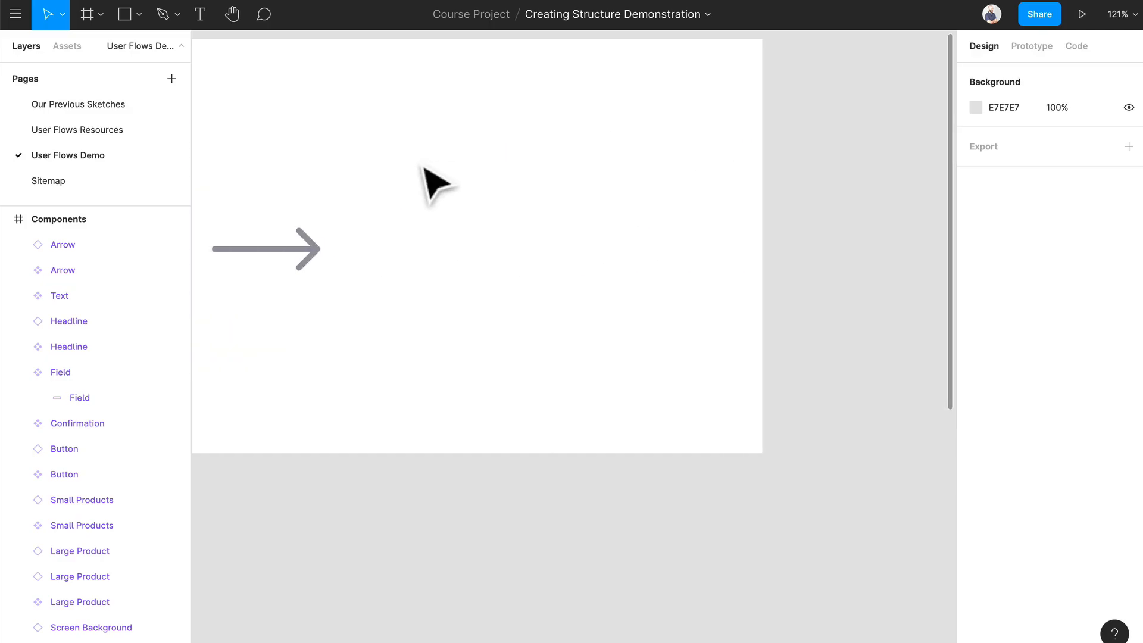
{"action": "scroll", "coordinate": [429, 184], "scroll_direction": "down", "scroll_amount": 3}
{"action": "scroll", "coordinate": [428, 184], "scroll_direction": "left", "scroll_amount": 3}
{"action": "scroll", "coordinate": [424, 172], "scroll_direction": "left", "scroll_amount": 10}
{"action": "scroll", "coordinate": [452, 256], "scroll_direction": "up", "scroll_amount": 3}
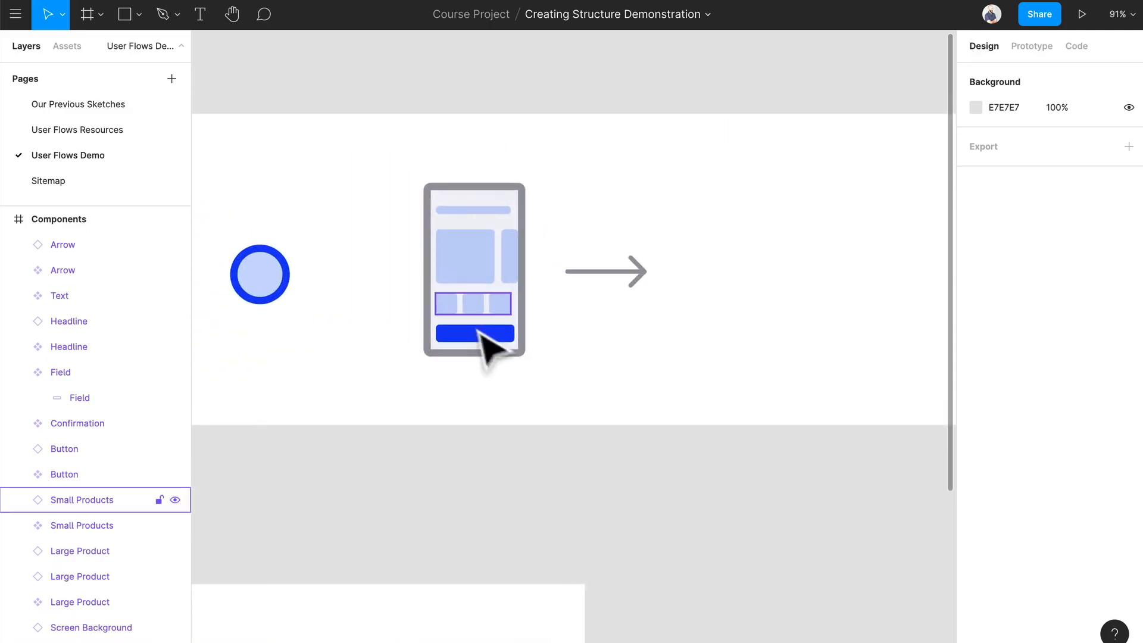
{"action": "left_click_drag", "start_coordinate": [528, 387], "coordinate": [429, 172]}
{"action": "left_click_drag", "start_coordinate": [474, 255], "coordinate": [727, 268]}
{"action": "left_click", "coordinate": [857, 238]}
{"action": "scroll", "coordinate": [837, 237], "scroll_direction": "right", "scroll_amount": 4}
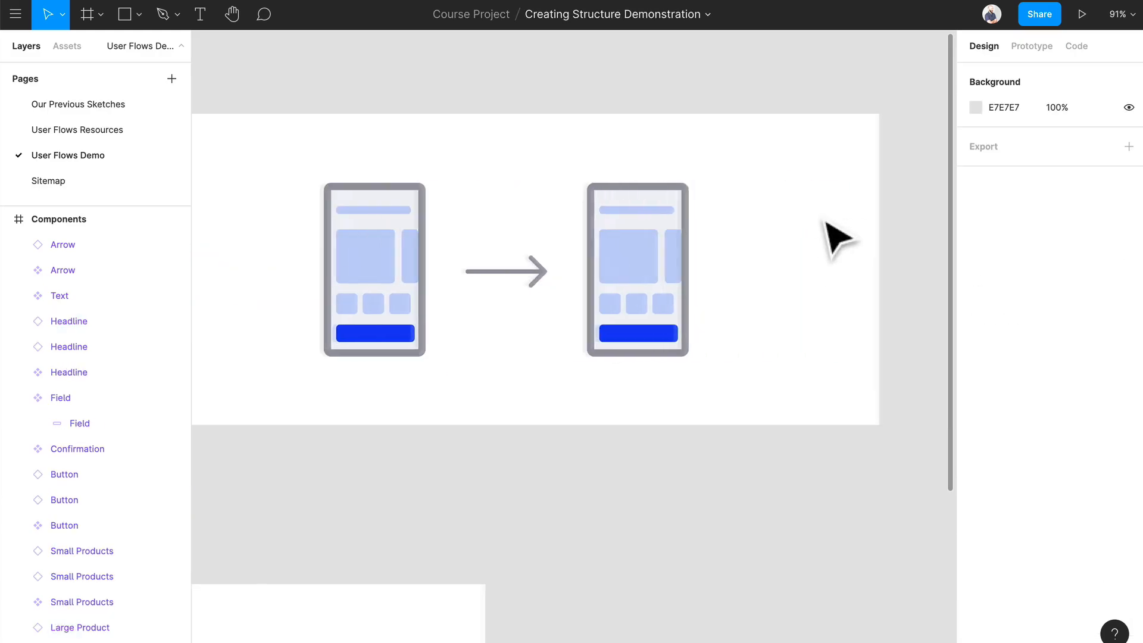